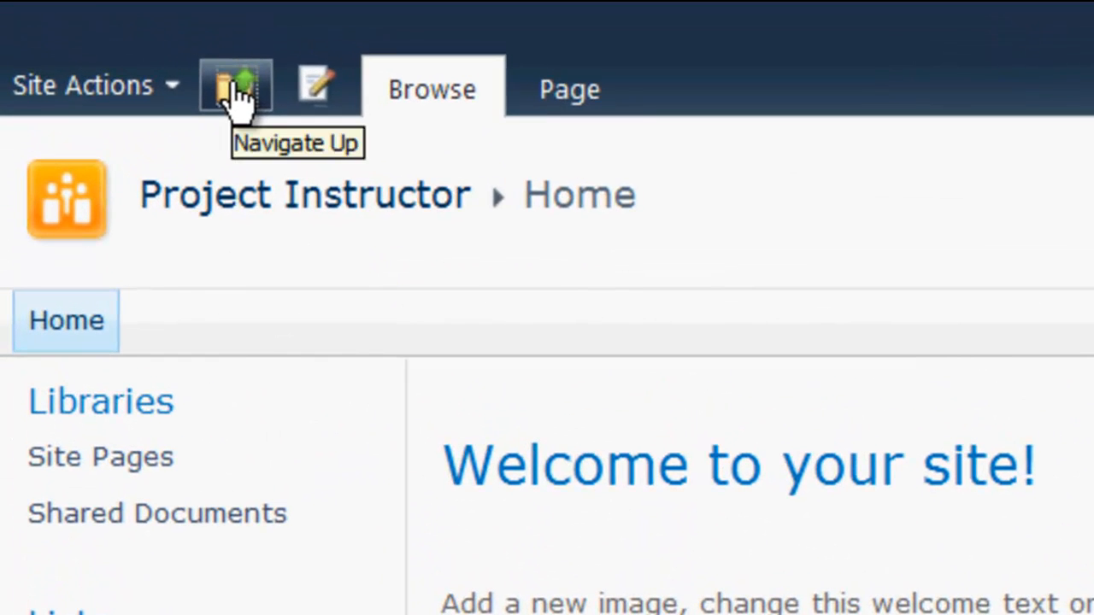
- Check the page location with Navigate Up, then go to the Project Instructor Site Settings
left_click(89, 33)
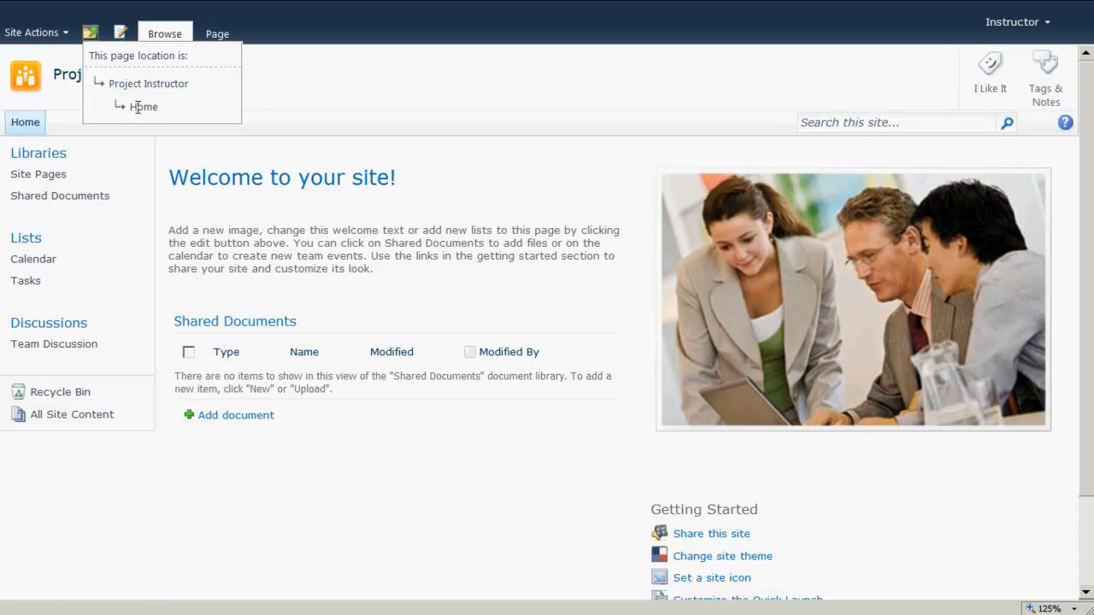
left_click(196, 137)
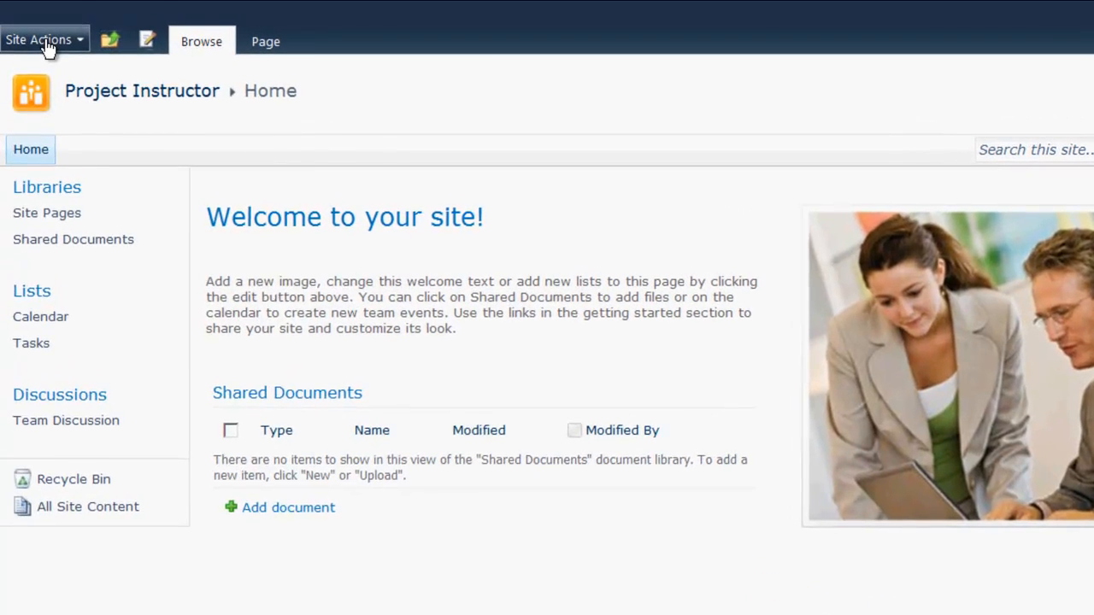
left_click(44, 40)
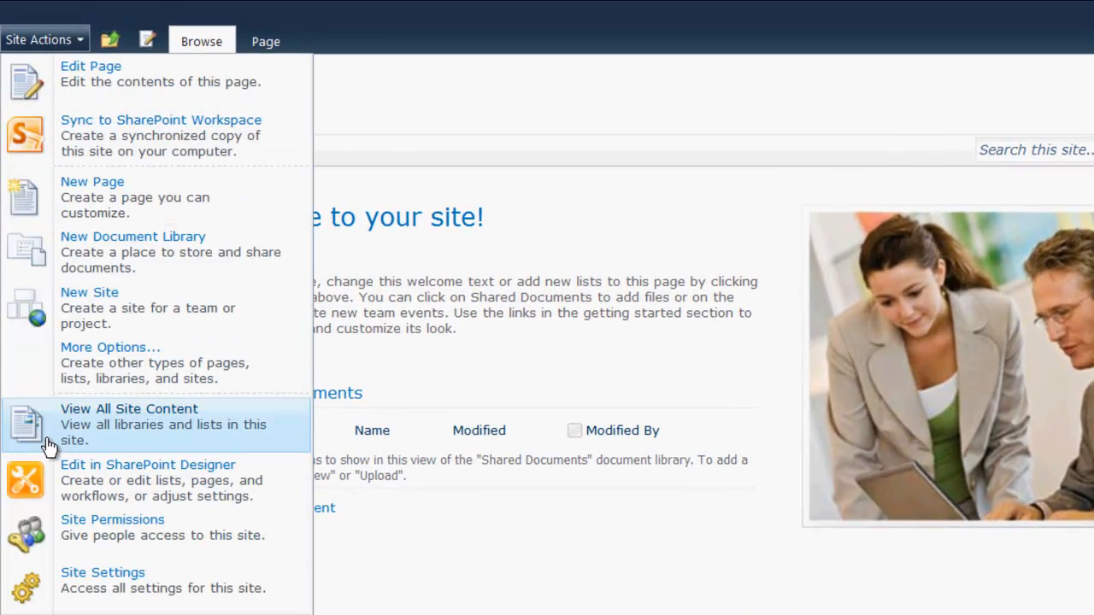
left_click(103, 590)
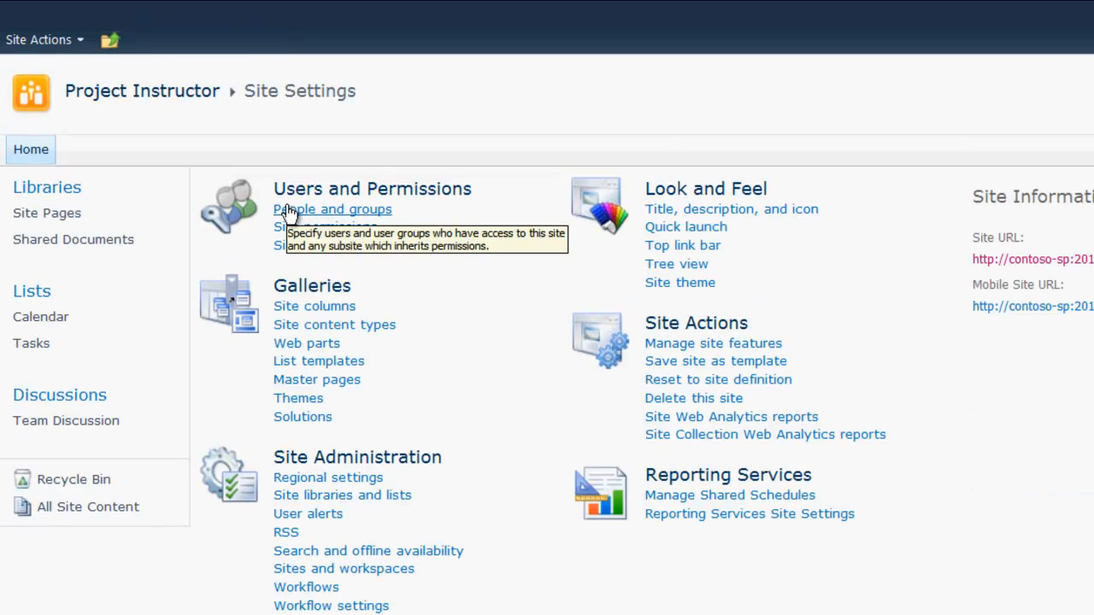
- Open People and Groups and list all site groups, including Members, Owners, Visitors and Viewers
left_click(349, 213)
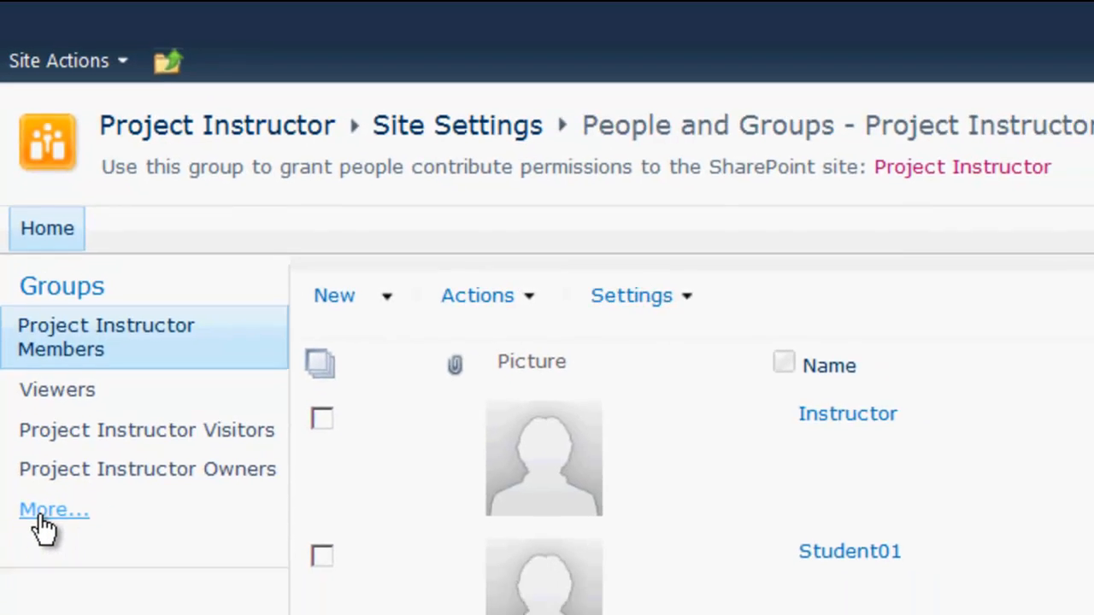
left_click(41, 513)
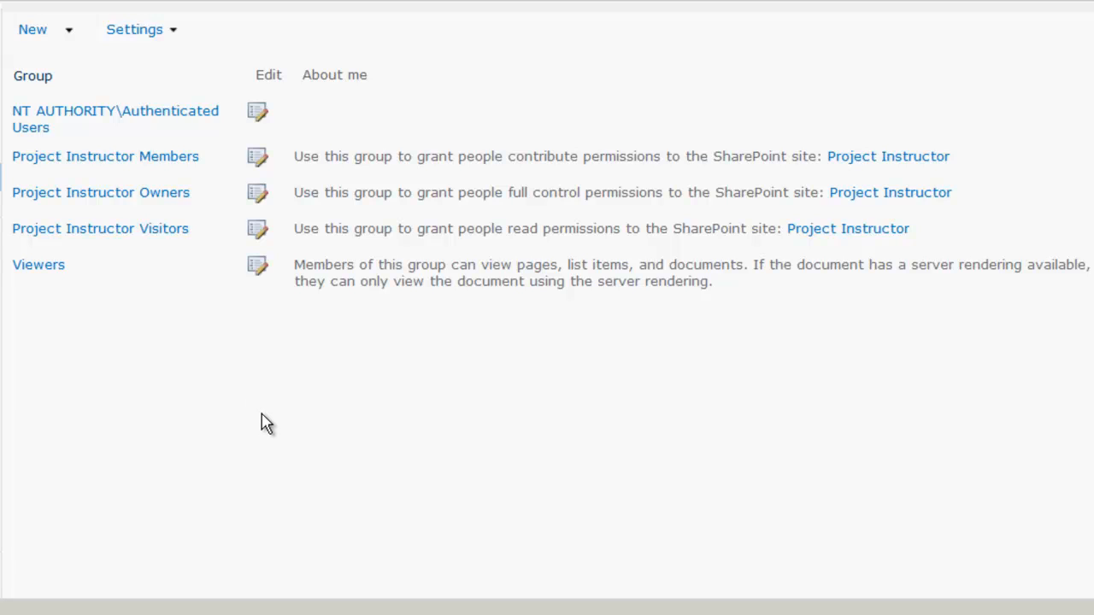
left_click(67, 32)
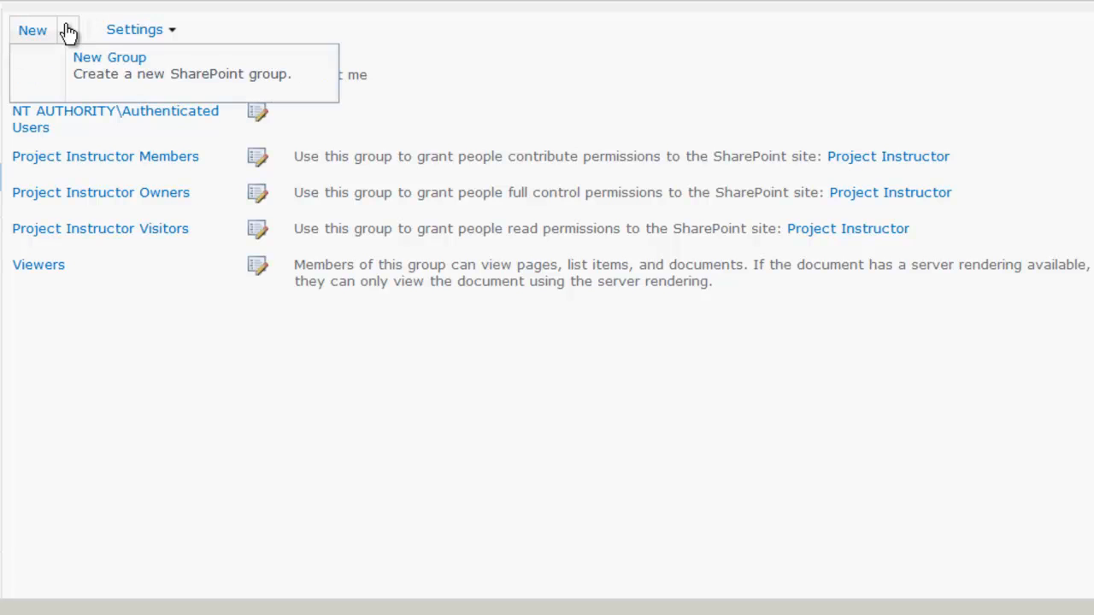
- Start a new SharePoint group named 'Project Instructor Power Users' with default owner settings
left_click(132, 75)
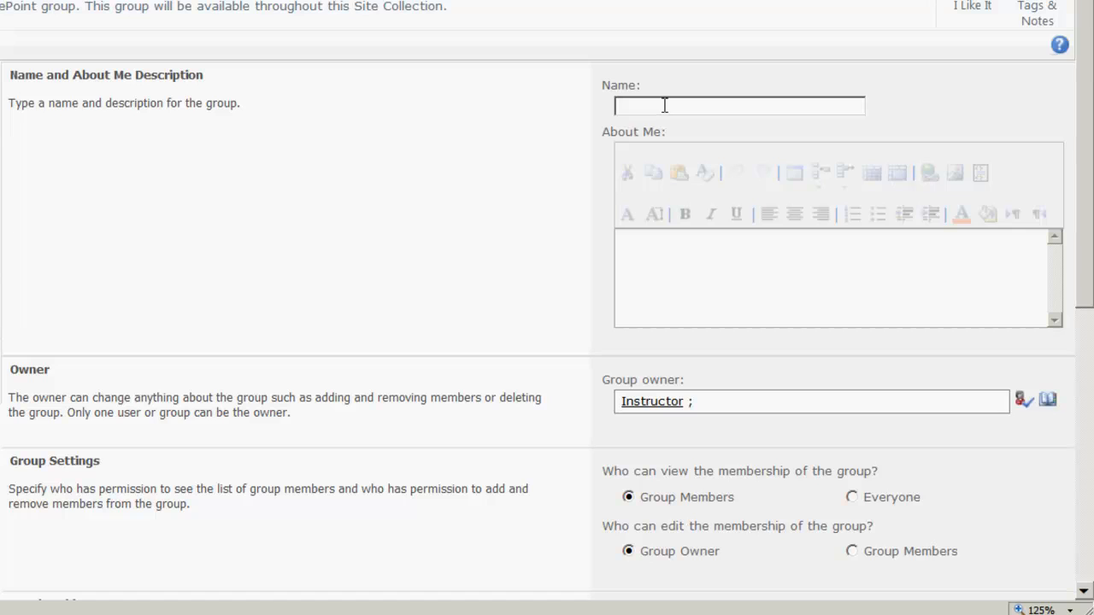
type("Project Instructor")
type("Power")
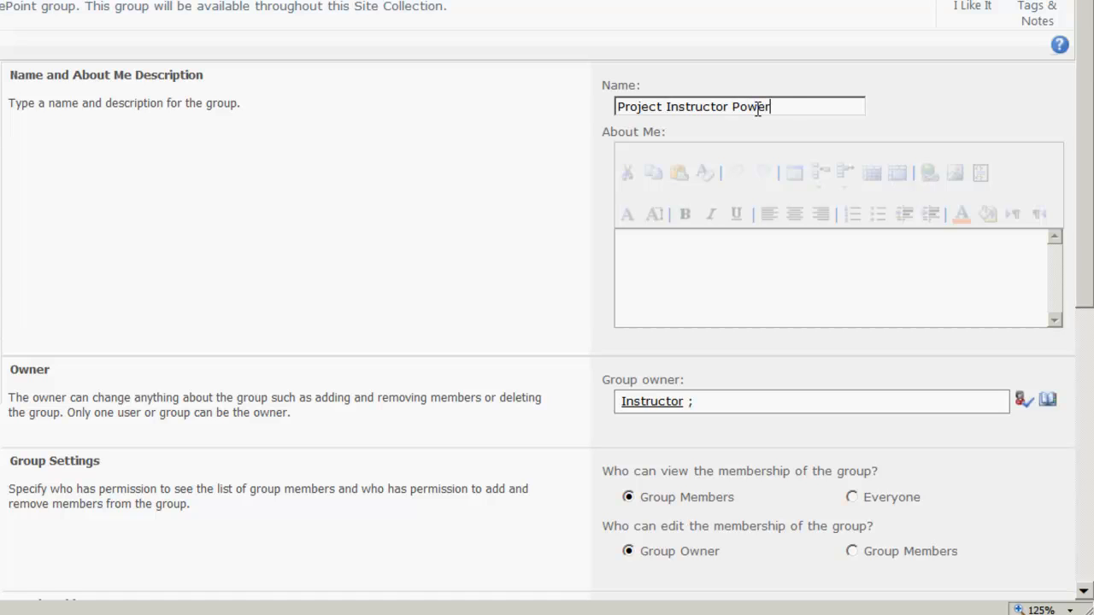
type(" USers")
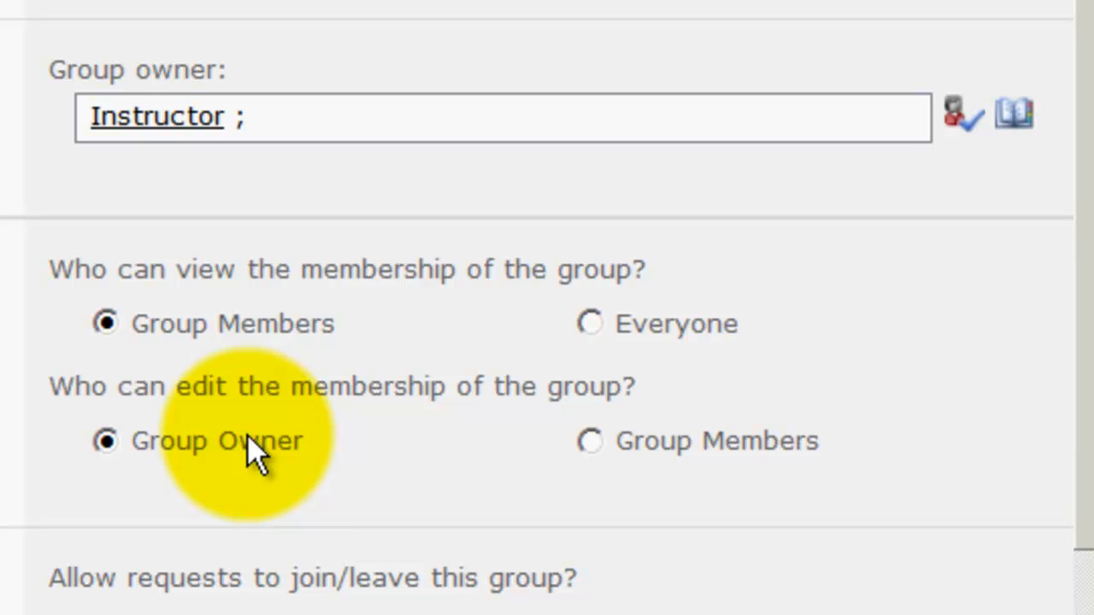
- Grant the new group Full Control permission and create it
scroll(247, 436, "down", 3)
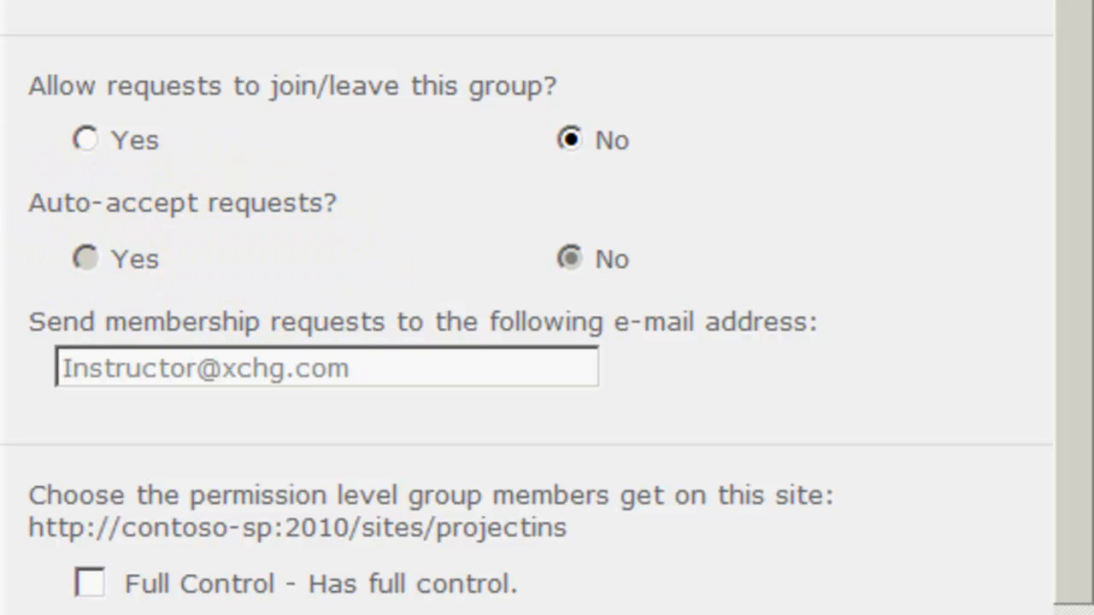
scroll(528, 307, "down", 5)
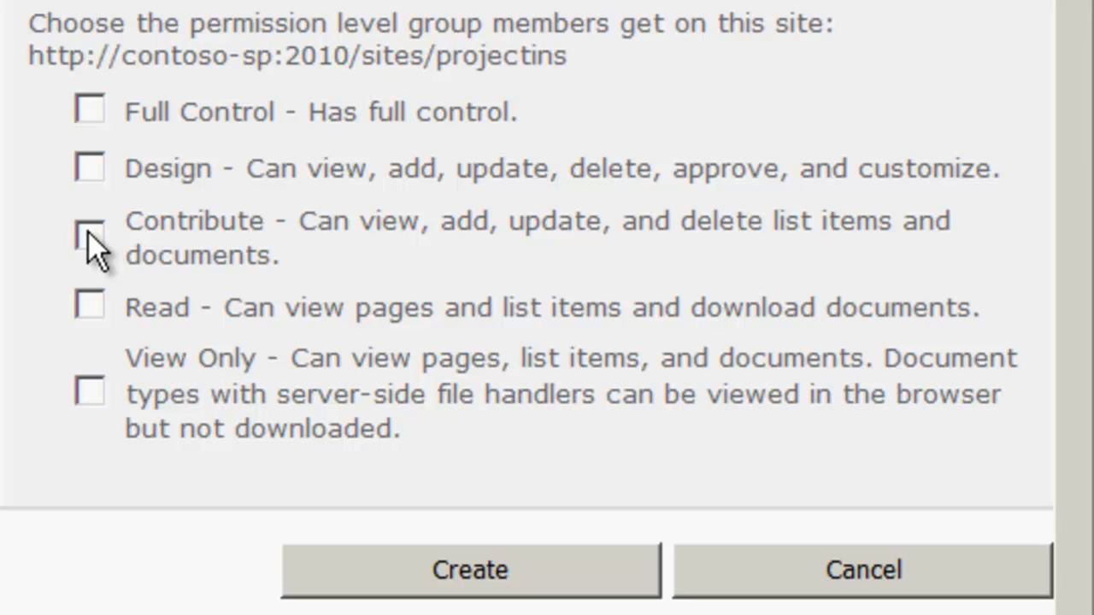
left_click(78, 117)
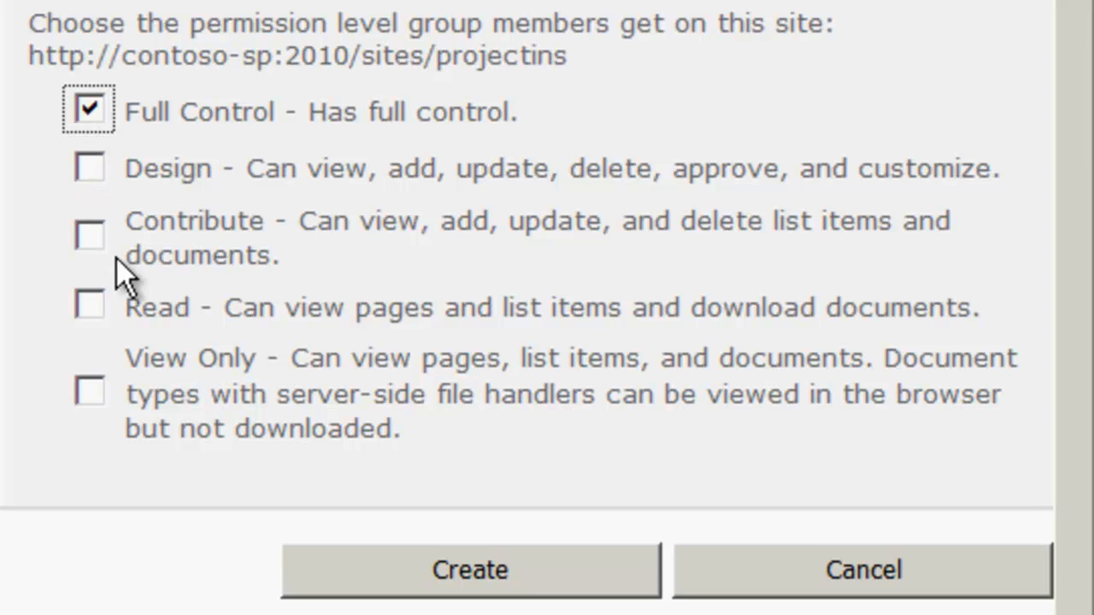
left_click(502, 574)
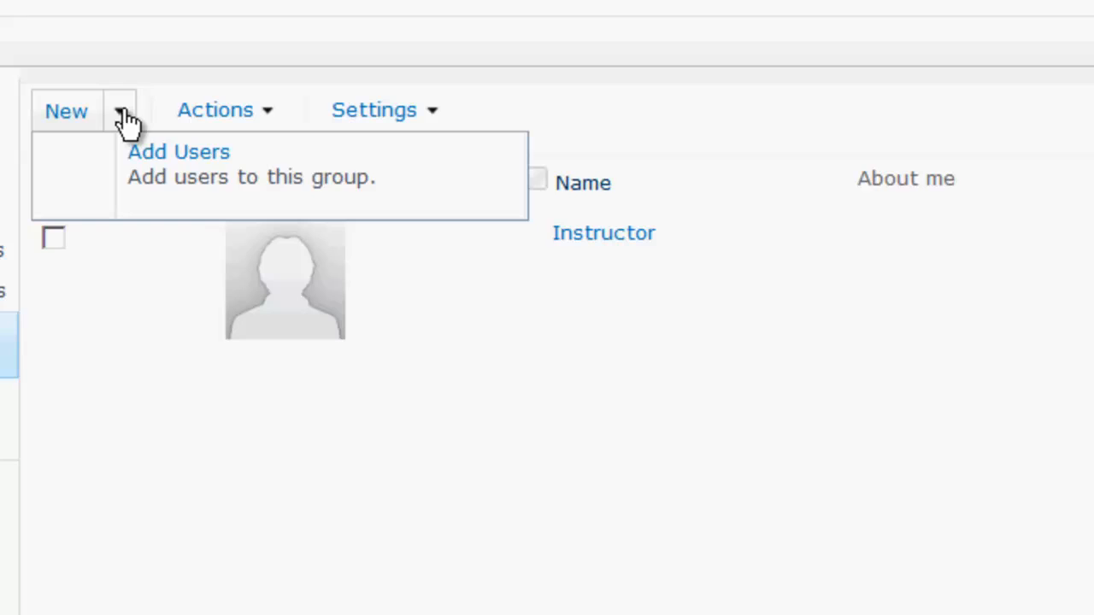
- Add two user accounts to the Power Users group without sending a welcome e-mail
left_click(156, 167)
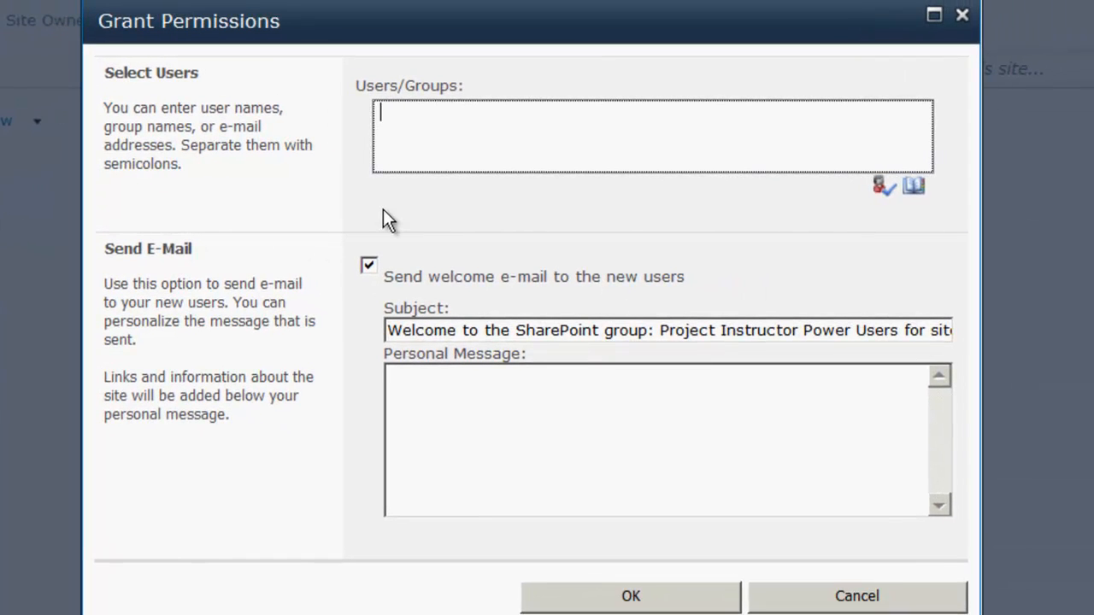
left_click(881, 187)
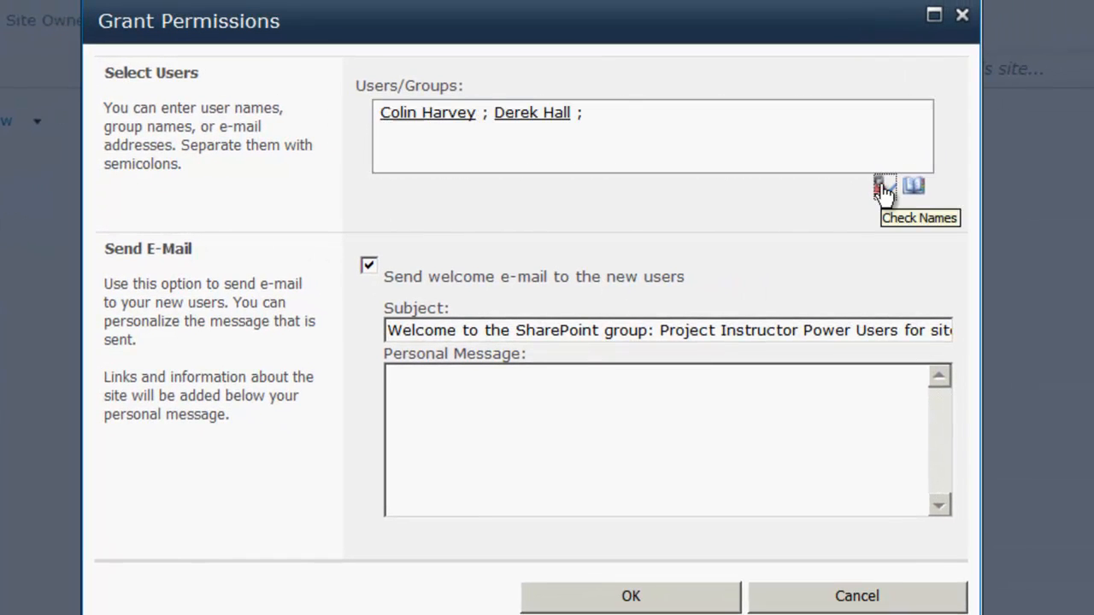
left_click(369, 268)
left_click(643, 600)
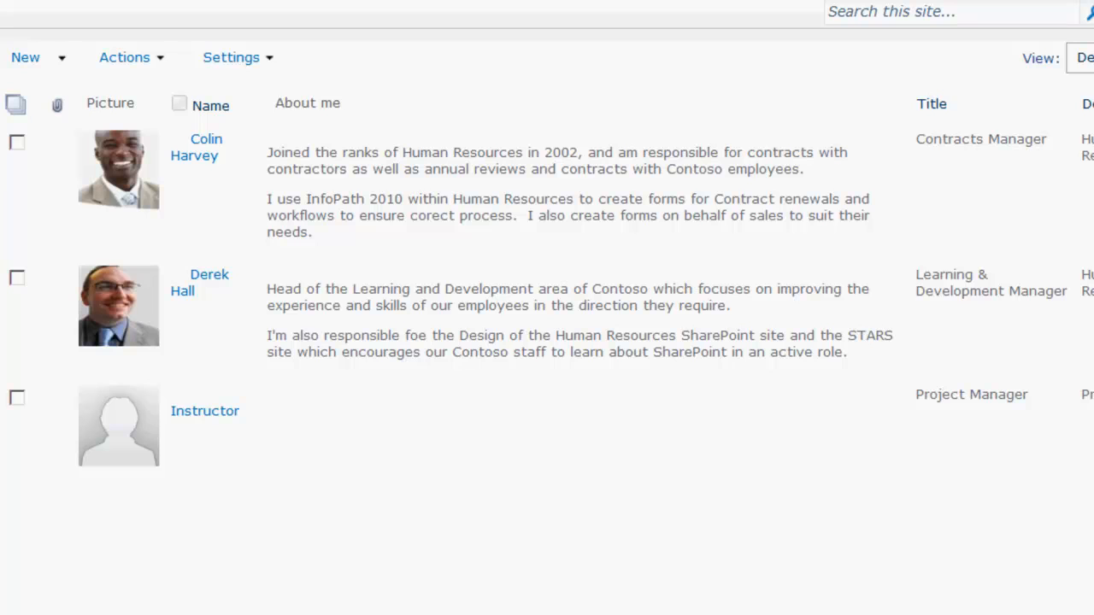
left_click(77, 252)
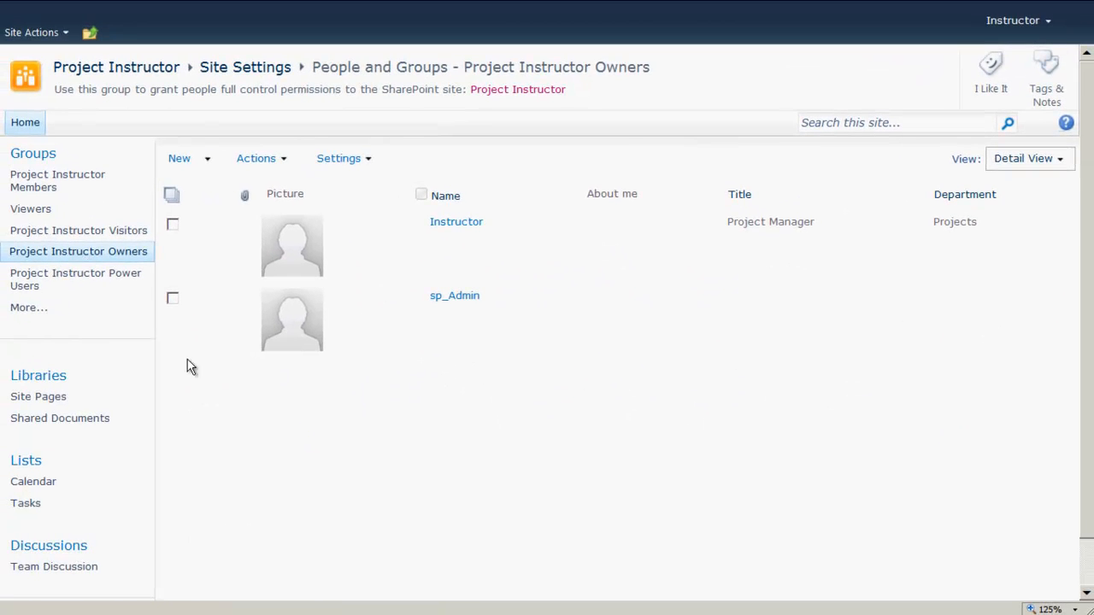
- Add the Human Resources Manager account to the Project Instructor Owners group
left_click(208, 164)
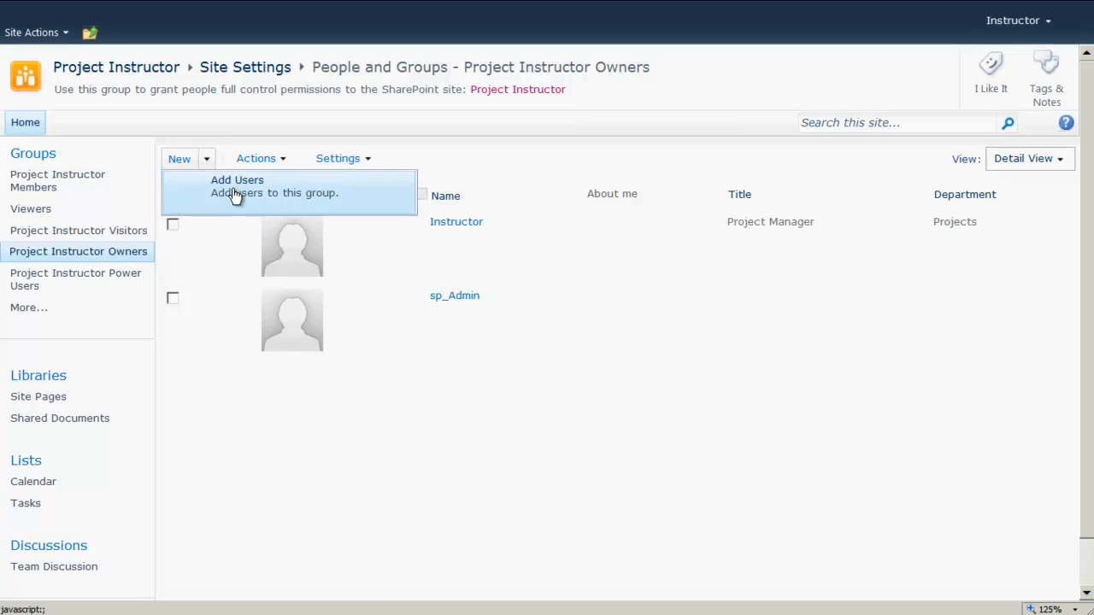
left_click(235, 189)
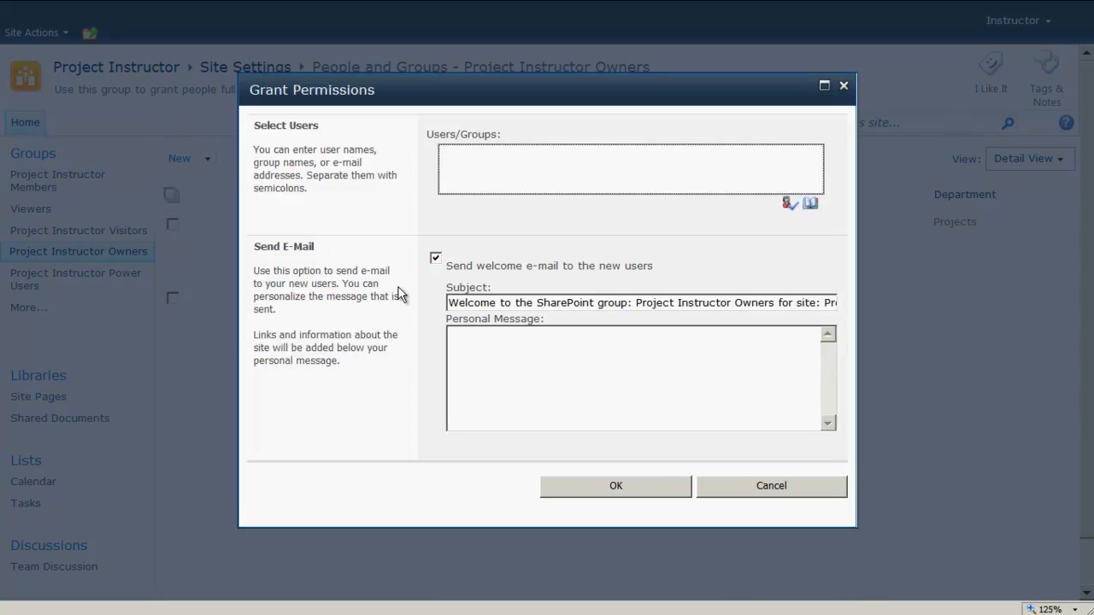
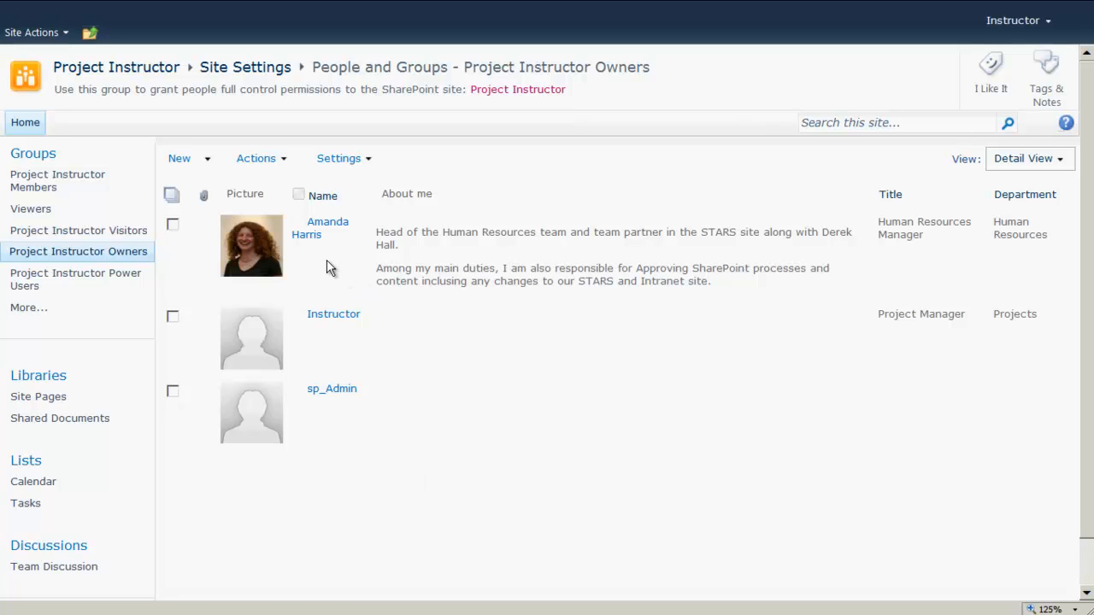
- Remove the admin account from the Owners group
left_click(173, 392)
left_click(286, 162)
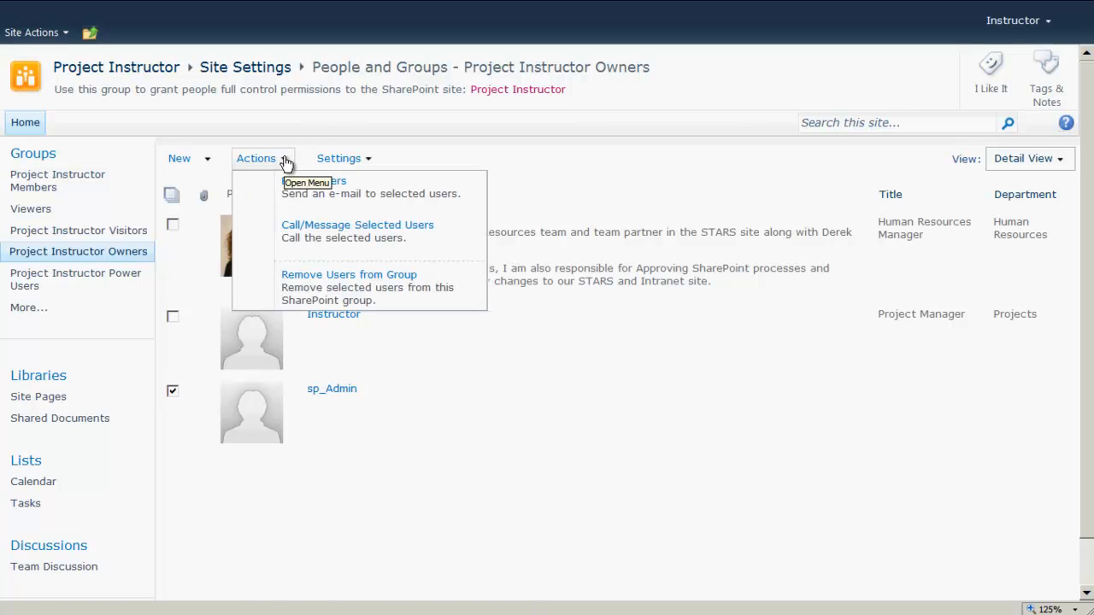
left_click(400, 293)
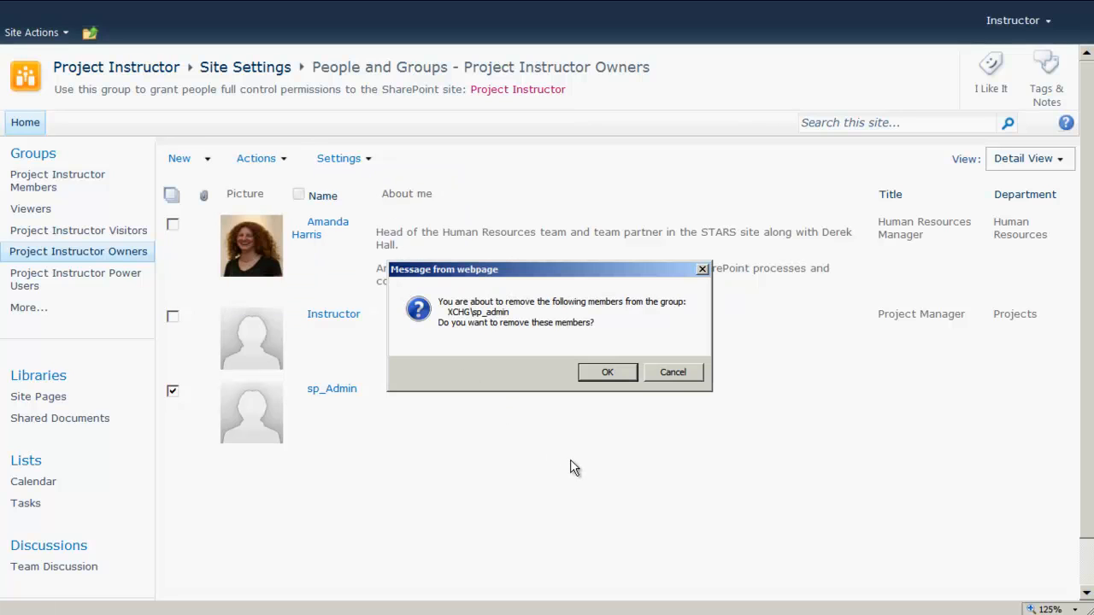
left_click(609, 373)
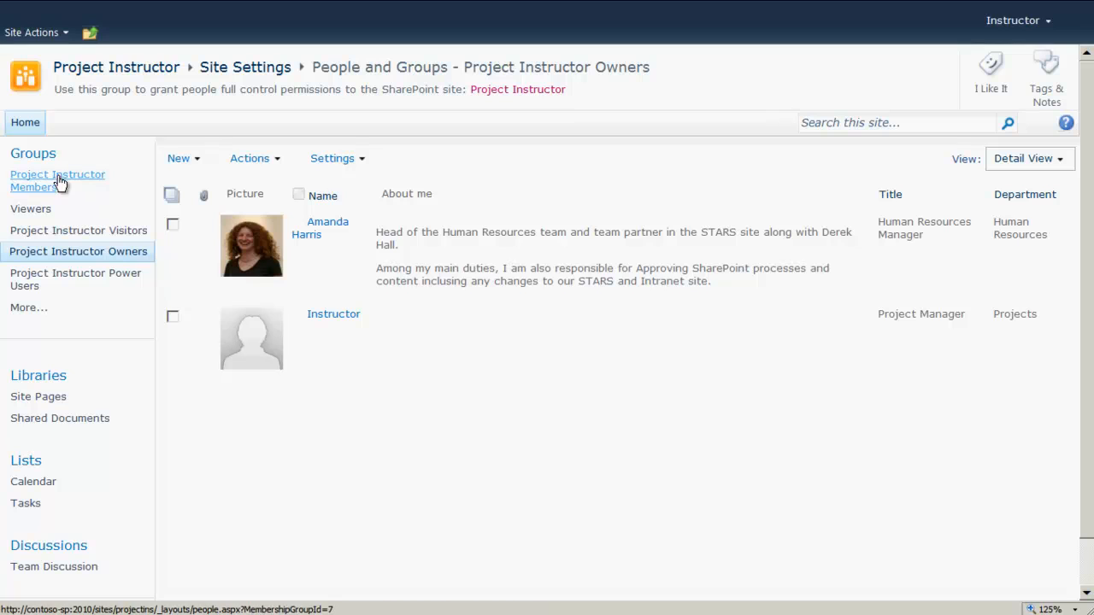
- Review the Power Users group's settings page and cancel without changes
left_click(40, 158)
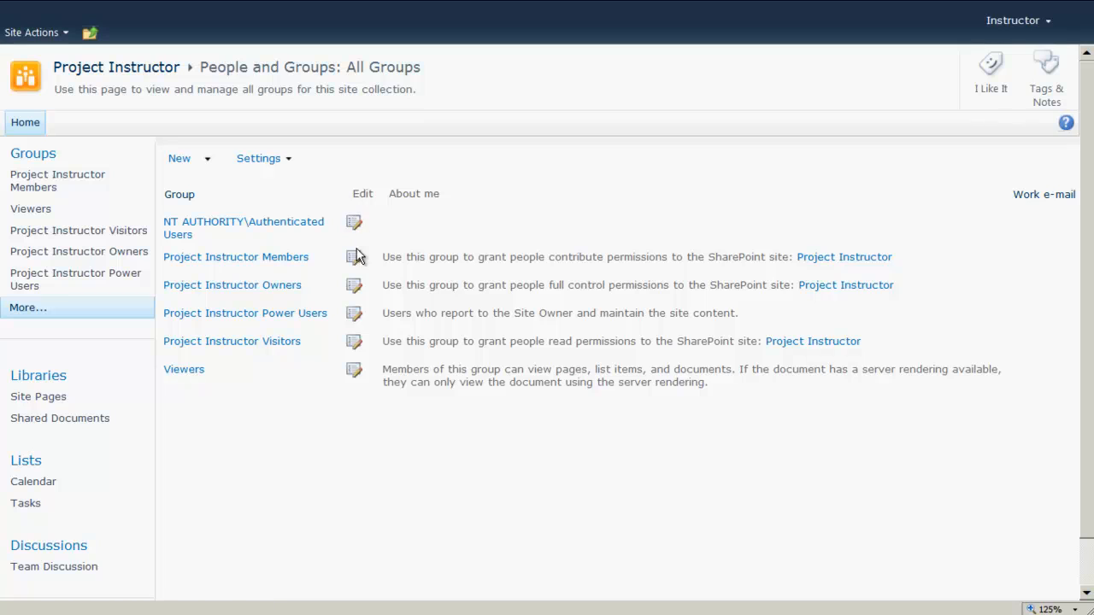
left_click(355, 315)
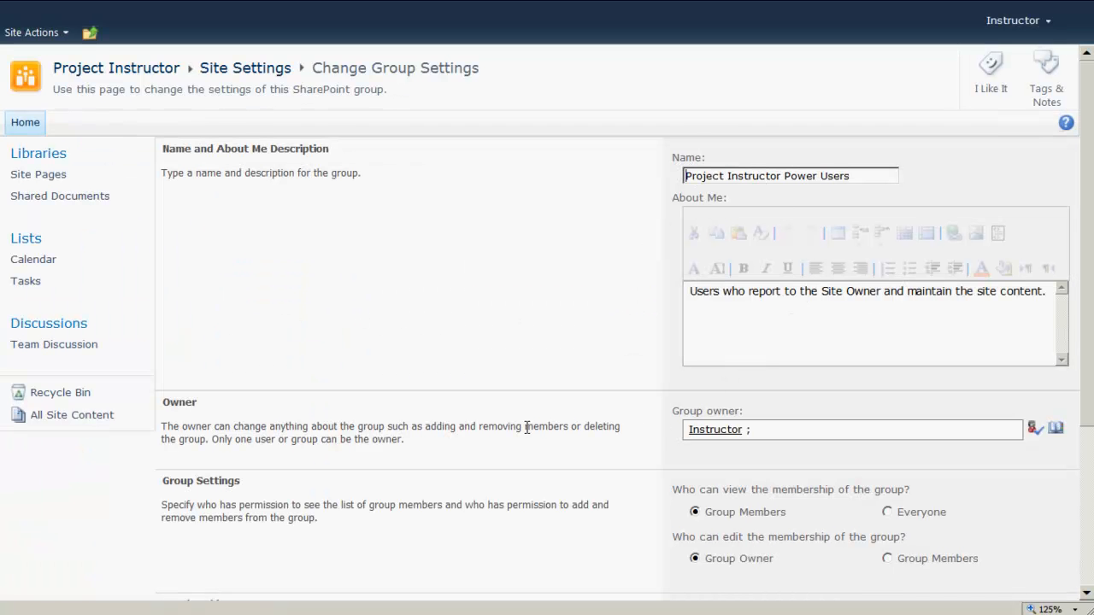
scroll(526, 430, "down", 3)
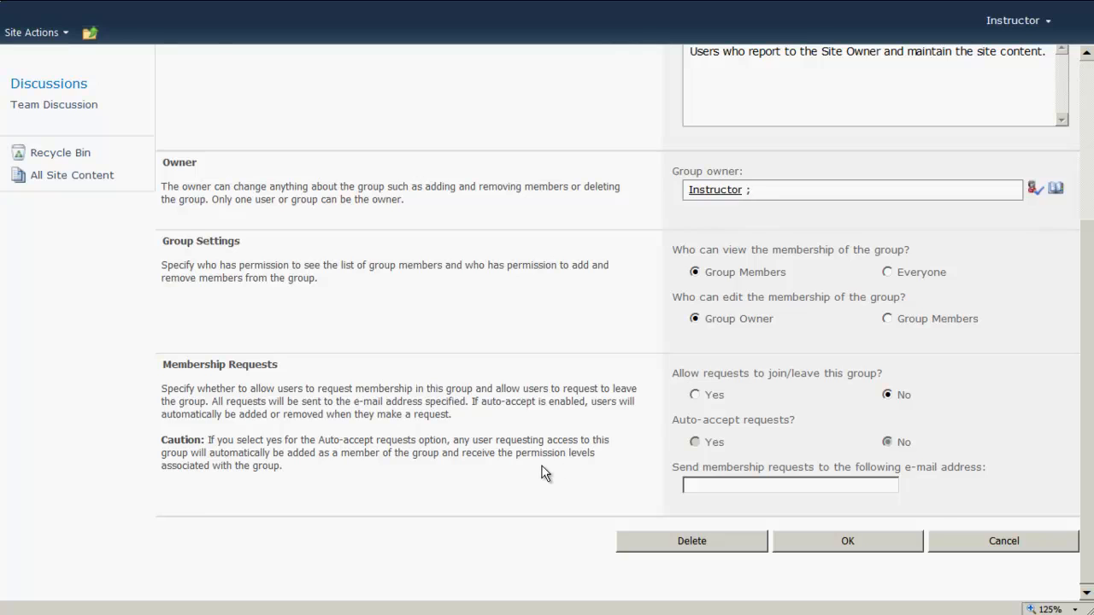
scroll(542, 470, "up", 3)
scroll(542, 468, "down", 3)
left_click(1007, 546)
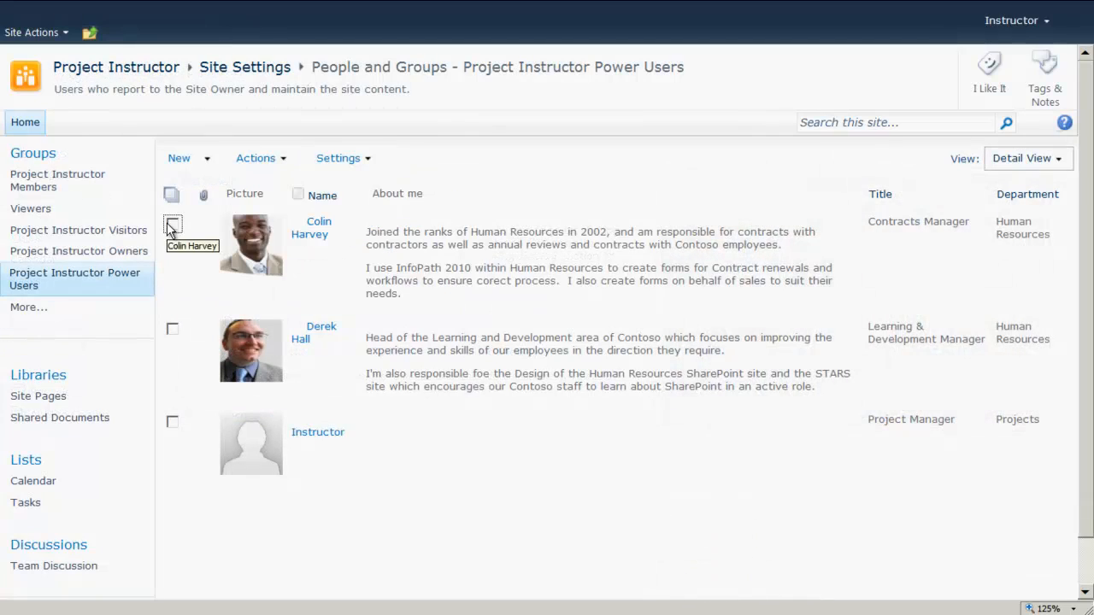
- Select all three Power Users members with the select-all checkbox
left_click(172, 225)
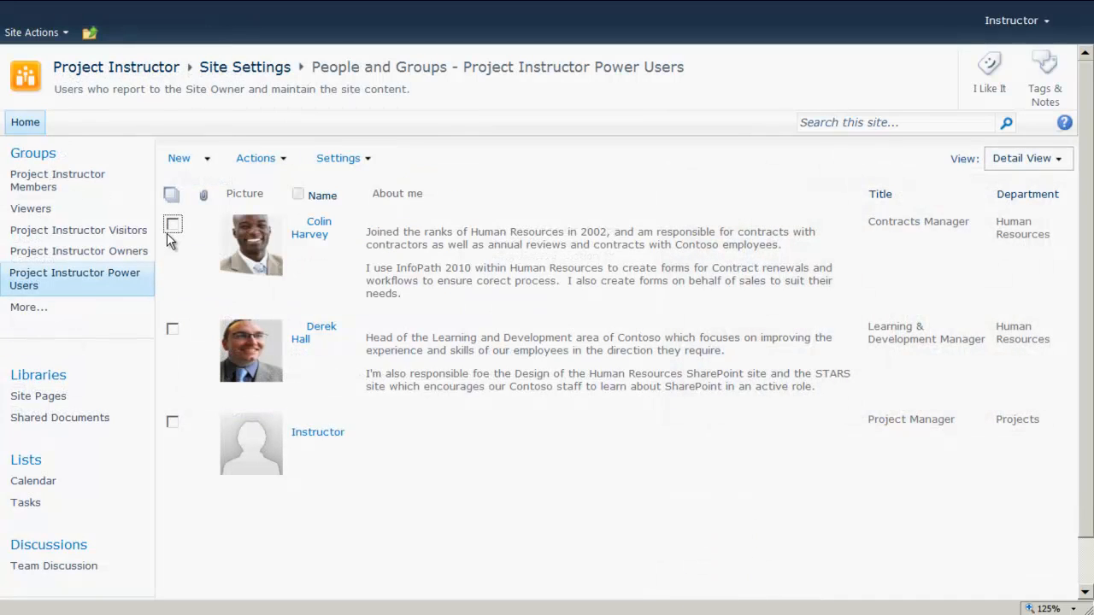
left_click(172, 329)
left_click(175, 423)
left_click(175, 422)
left_click(174, 327)
left_click(171, 225)
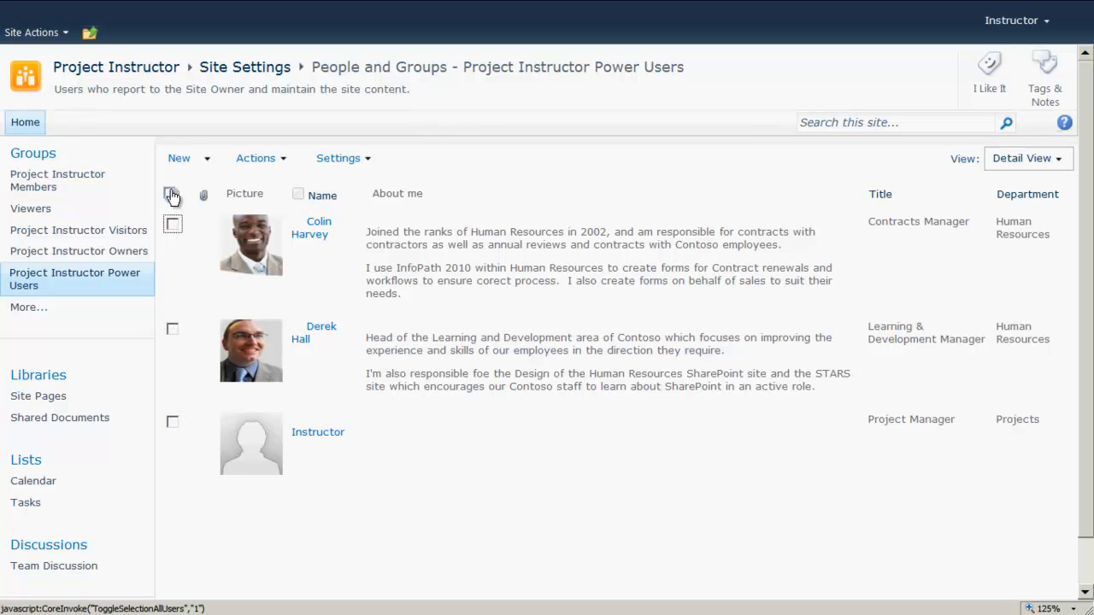
left_click(172, 196)
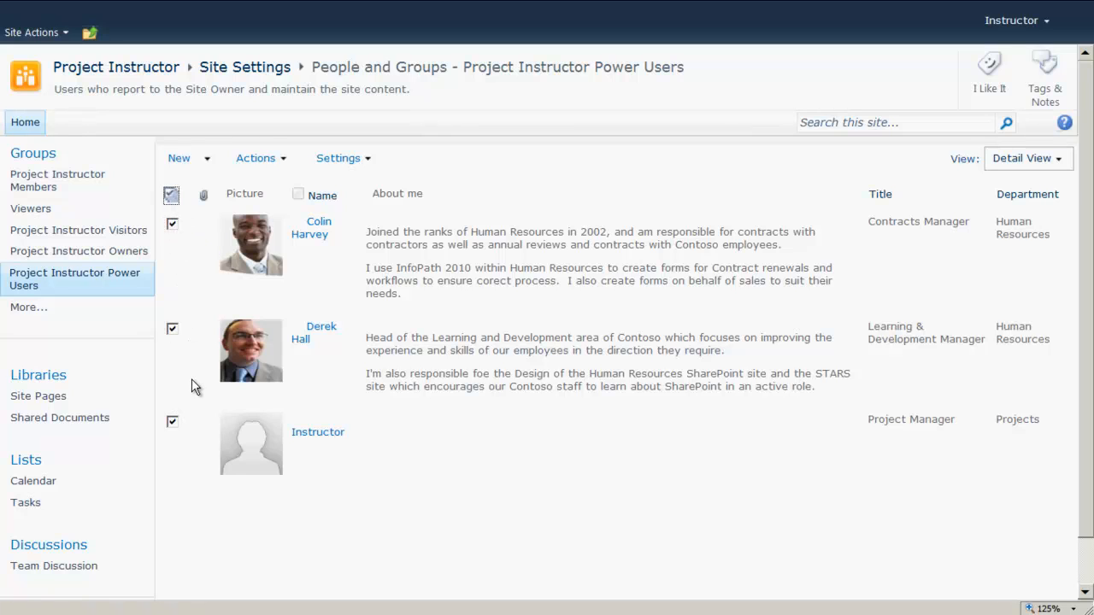
- Start an e-mail to the selected members, allowing Outlook to open
left_click(282, 159)
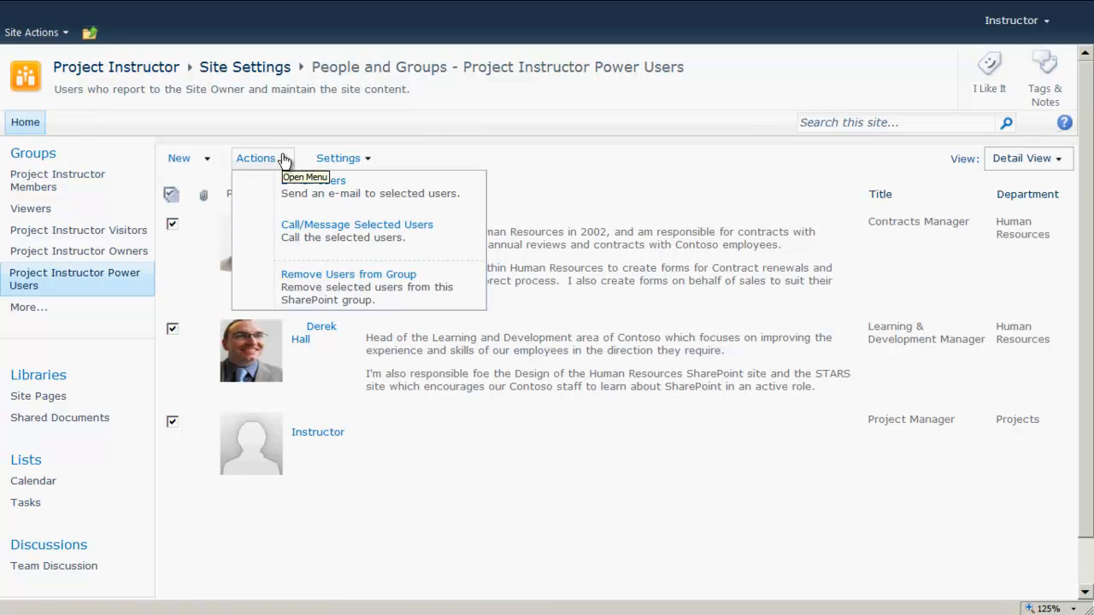
left_click(350, 189)
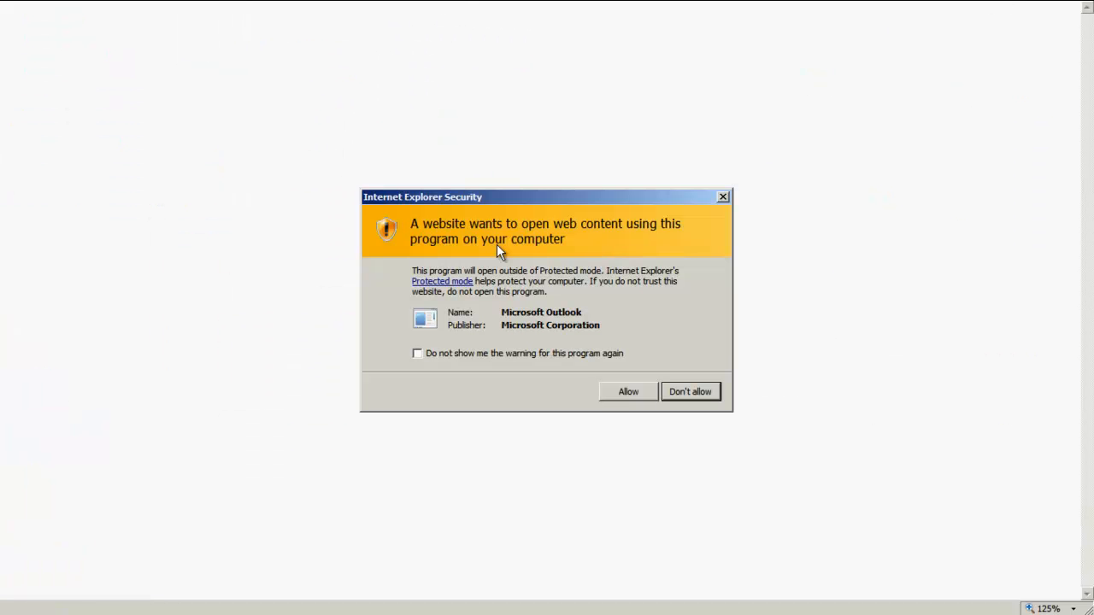
left_click(626, 390)
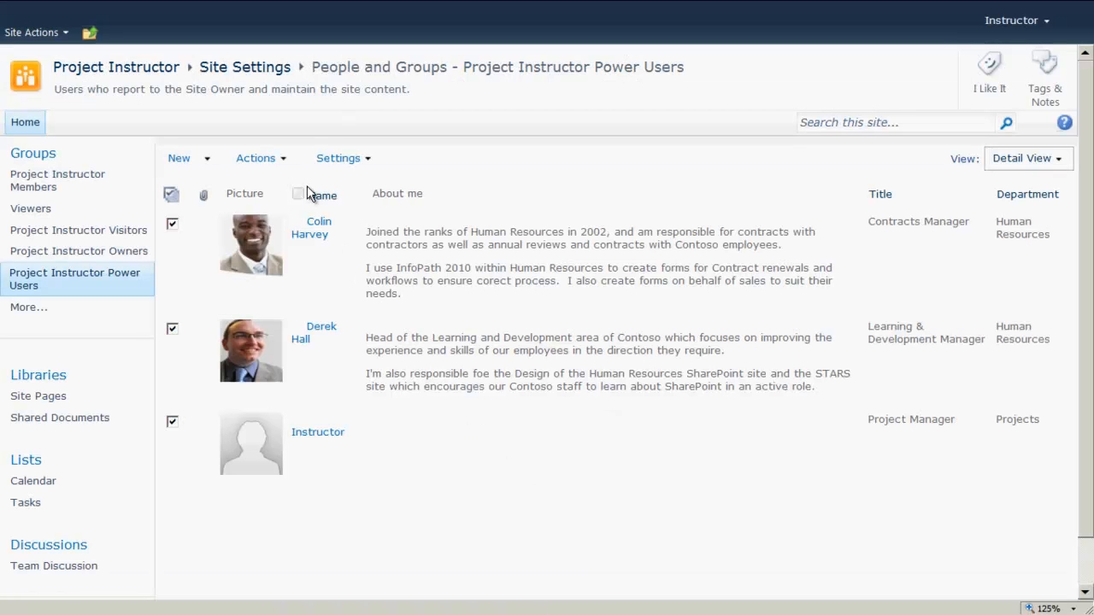
- Open the Actions menu for the selected Power Users members
left_click(285, 159)
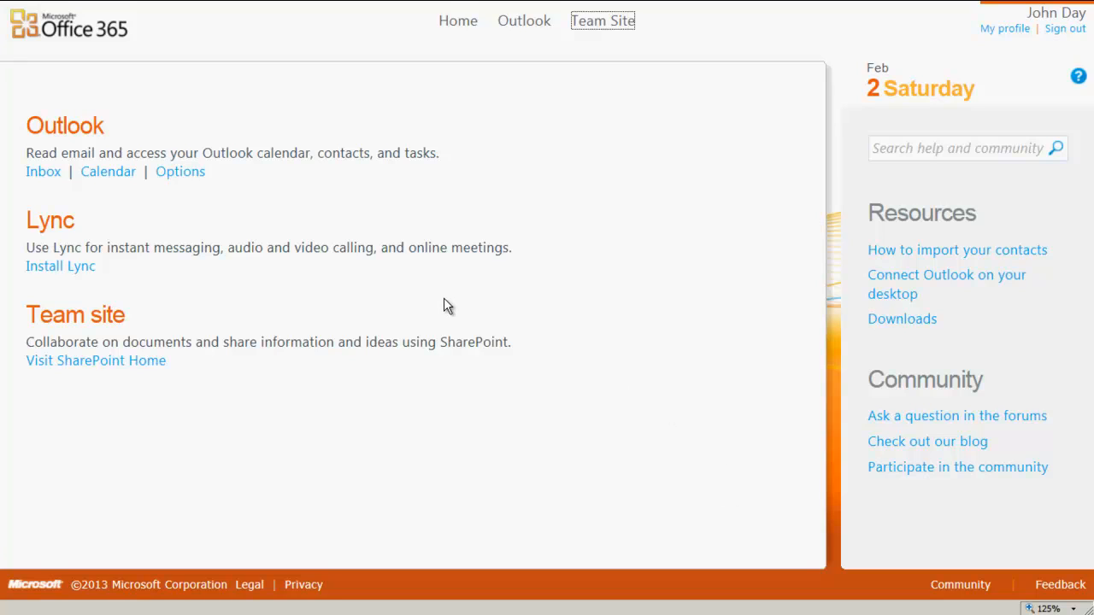
- Open the Lync download page and browse the installer language list
left_click(51, 267)
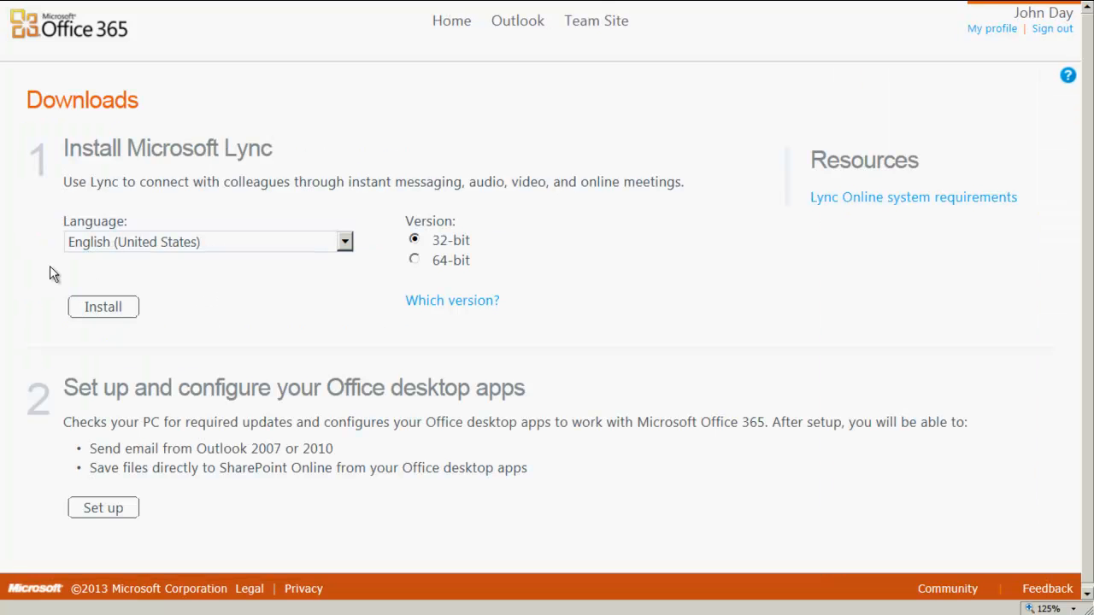
left_click(255, 245)
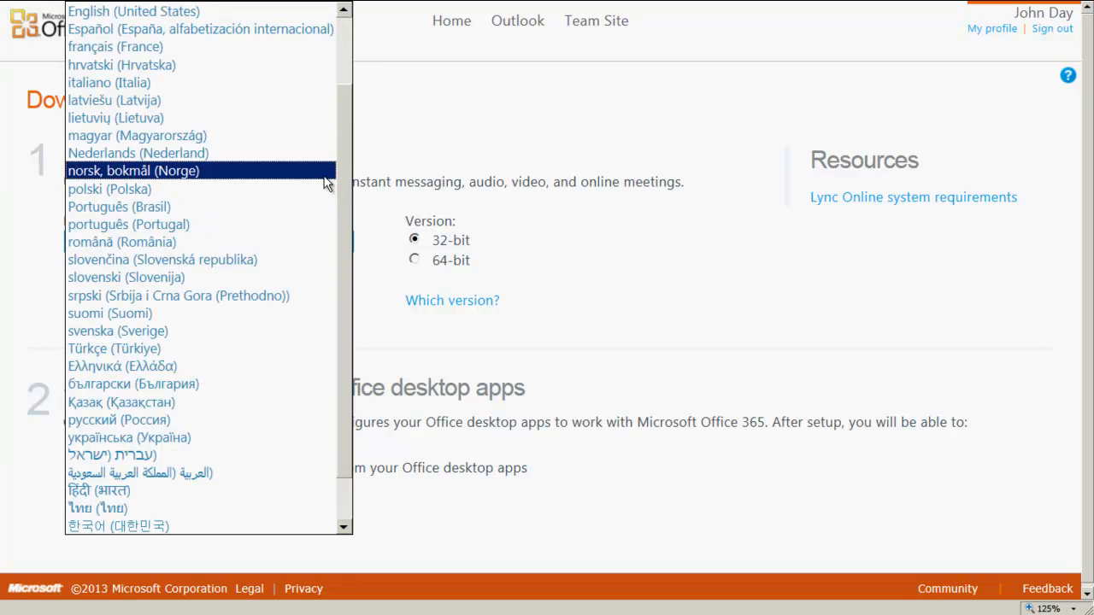
left_click_drag(344, 154, 345, 141)
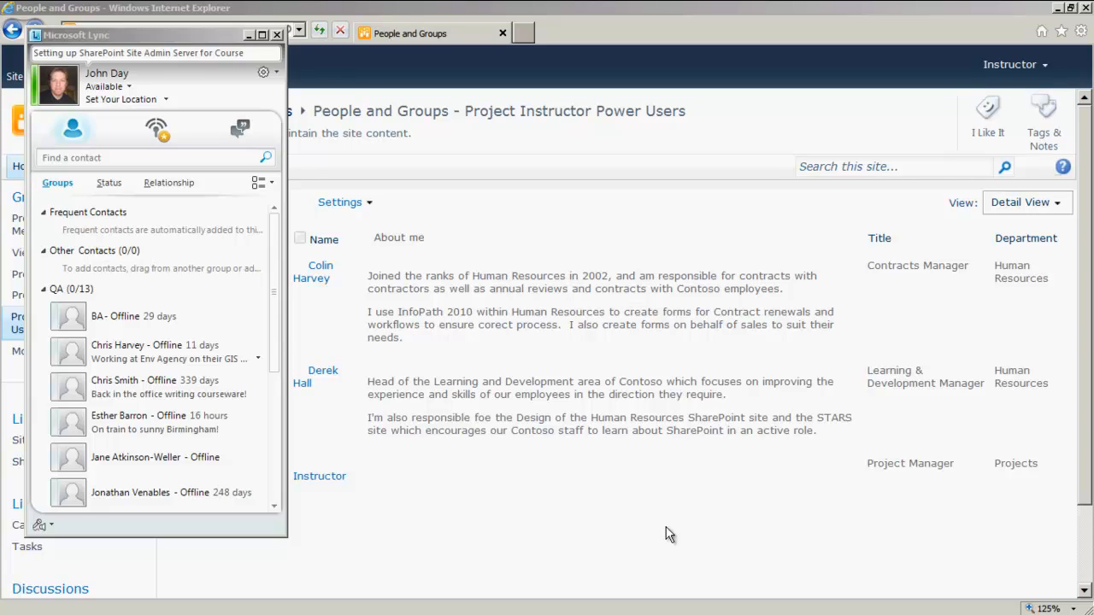
- Bring the SharePoint Power Users page forward and select the Instructor member
left_click(436, 58)
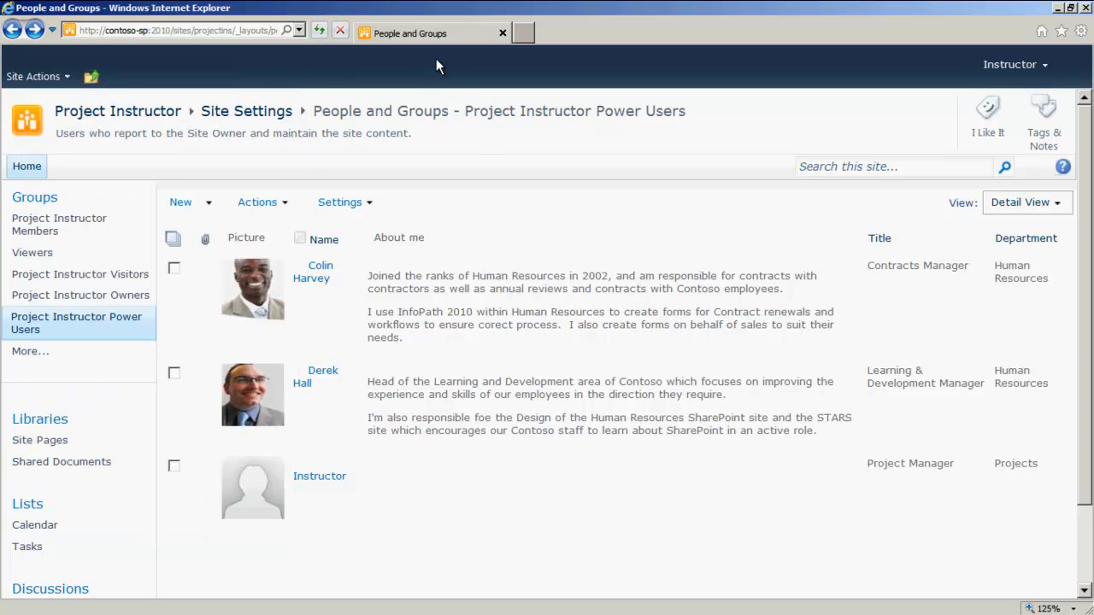
left_click(174, 468)
- Launch Lync for the selected Instructor member, allowing the prompts, and start an IM conversation
left_click(278, 206)
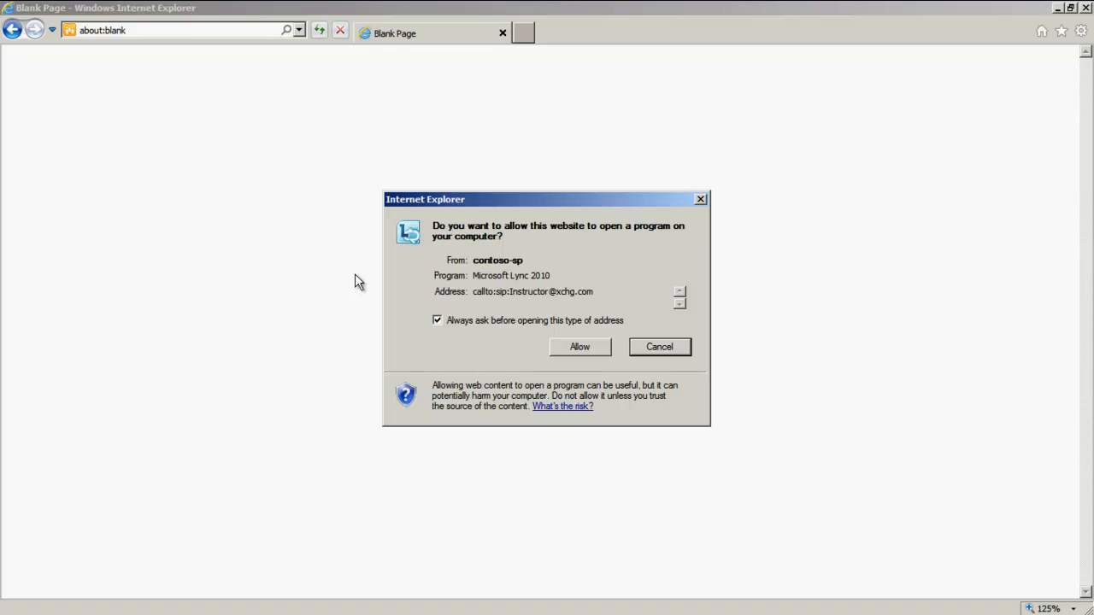
left_click(579, 347)
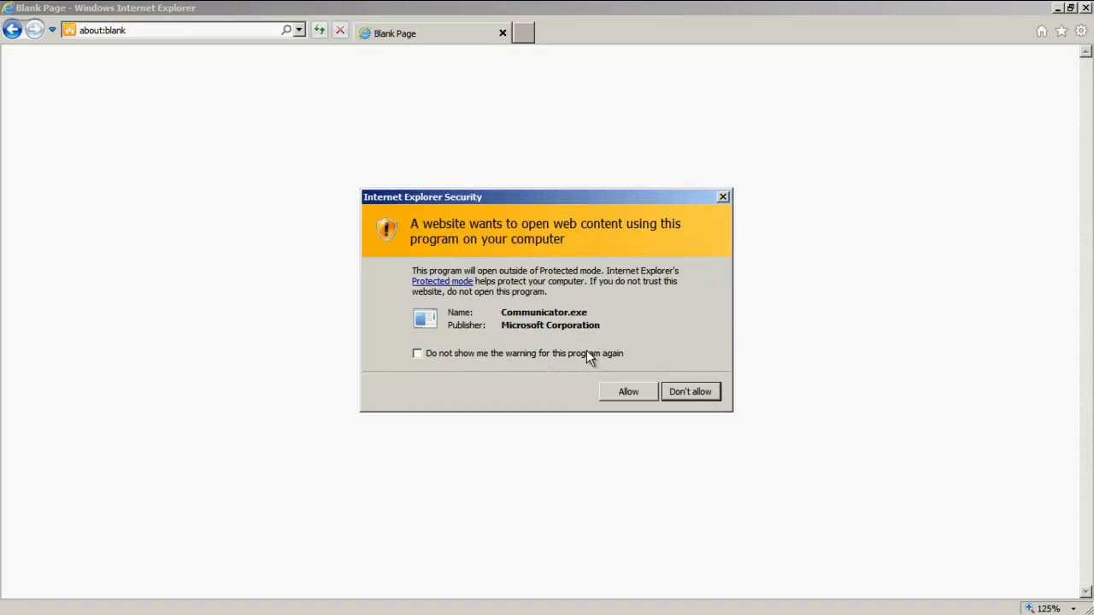
left_click(625, 391)
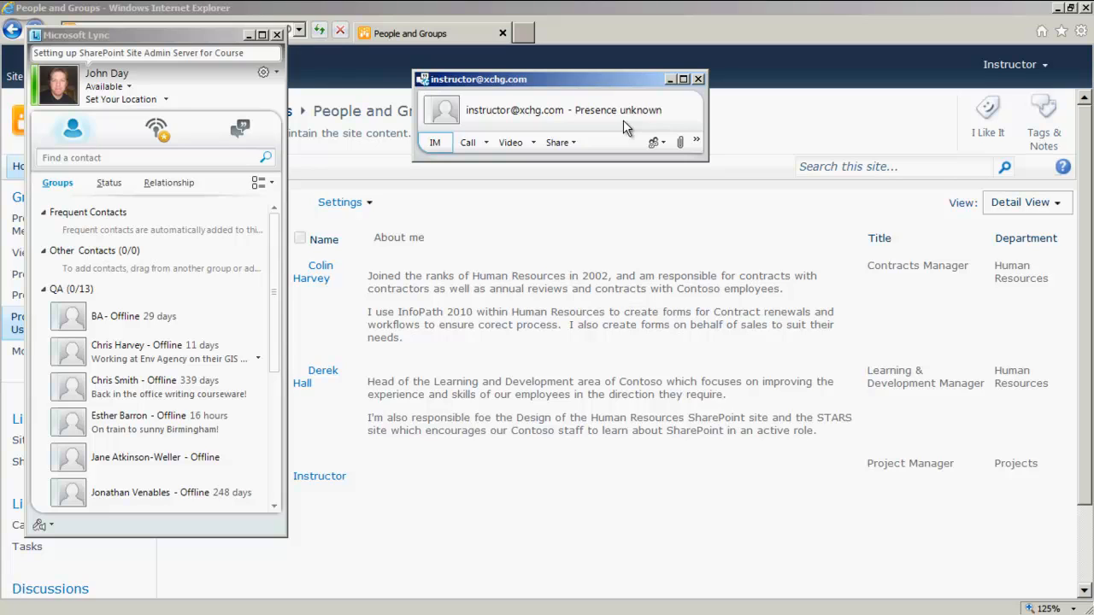
left_click(435, 143)
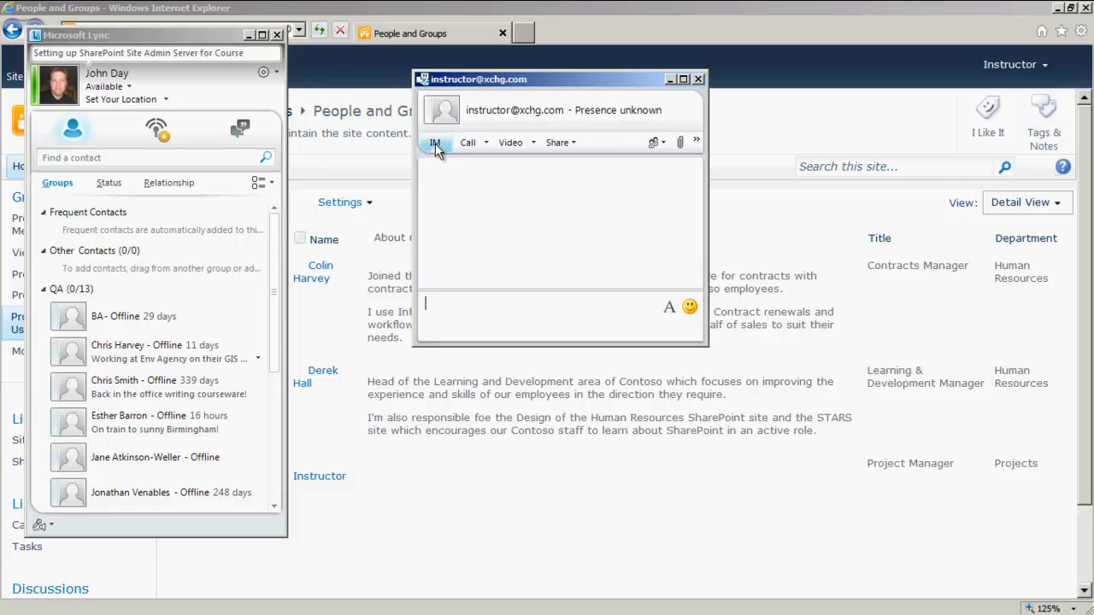
- Attempt a video call, cancel program sharing, and start a shared whiteboard instead
left_click(506, 142)
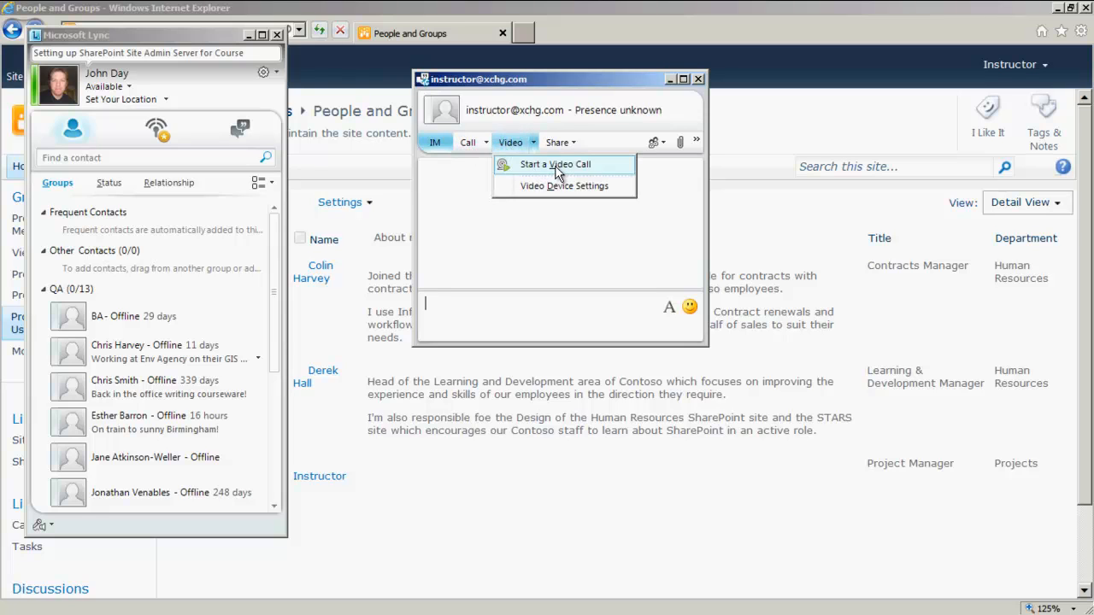
left_click(557, 168)
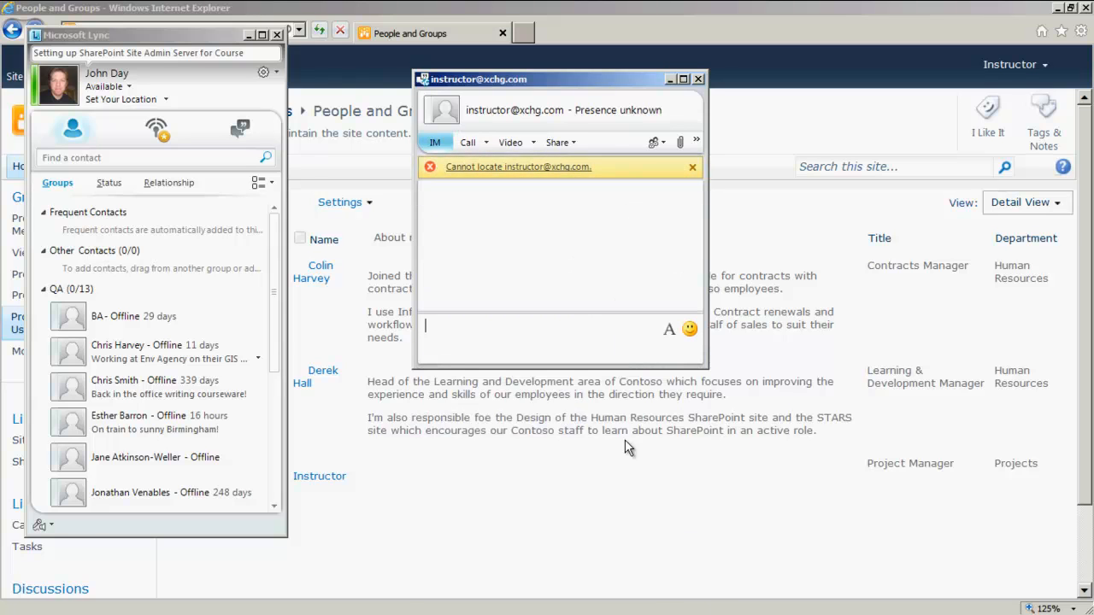
left_click(559, 143)
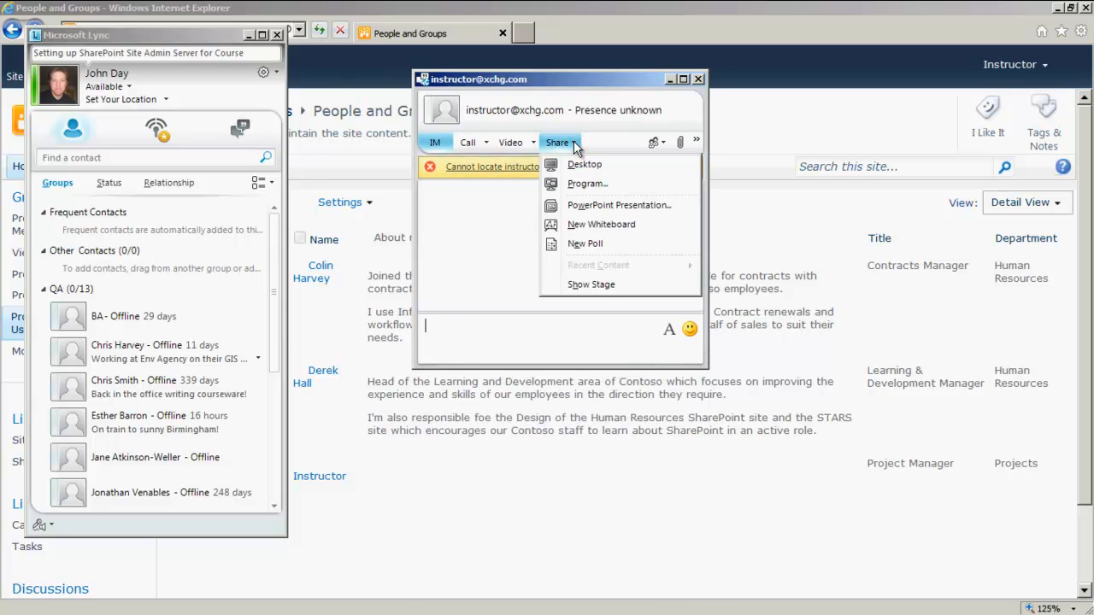
left_click(588, 184)
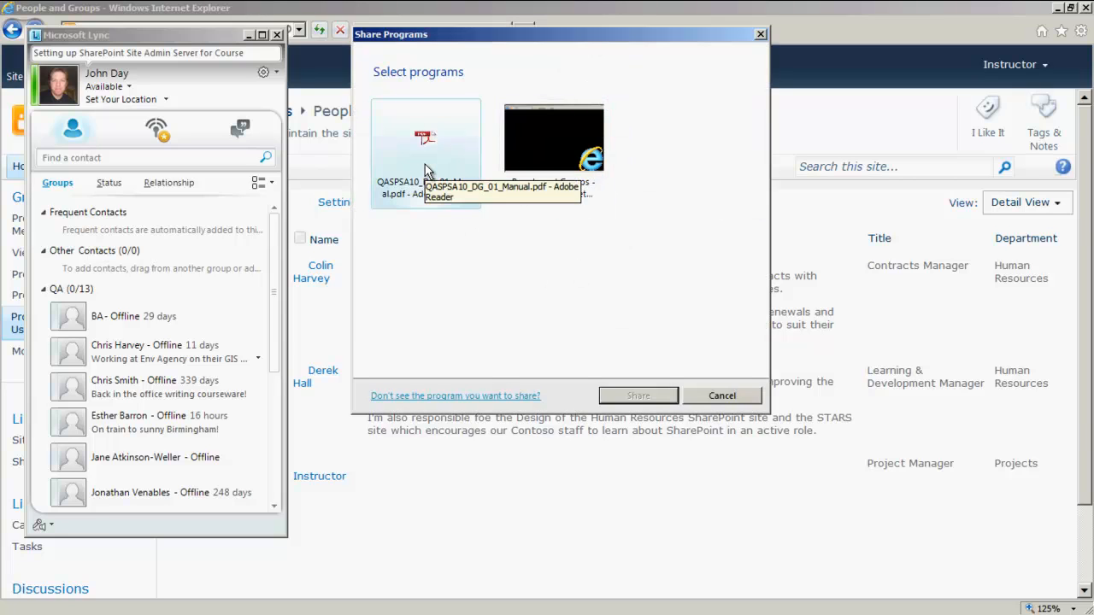
left_click(716, 394)
left_click(557, 141)
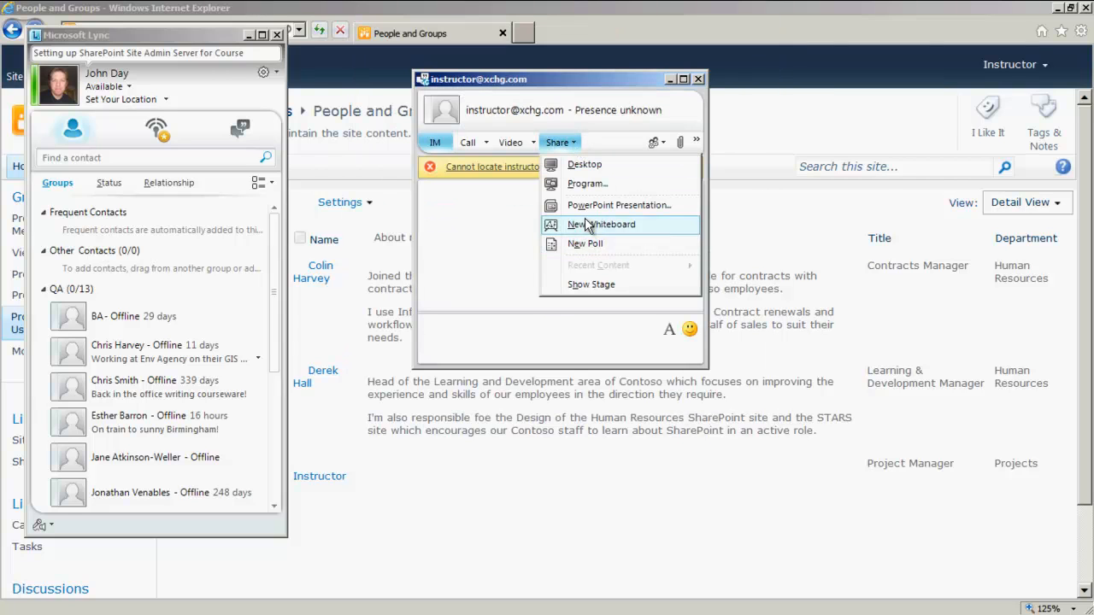
left_click(587, 224)
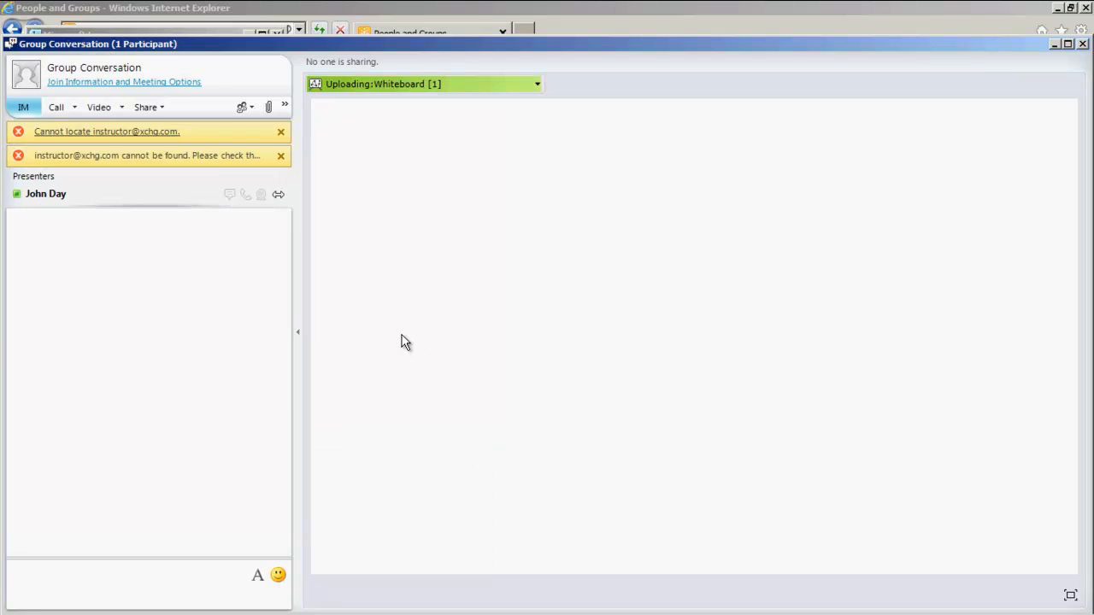
- Draw a straight diagonal line and a red one on the whiteboard, then leave the conversation
left_click(366, 595)
left_click_drag(463, 346, 619, 220)
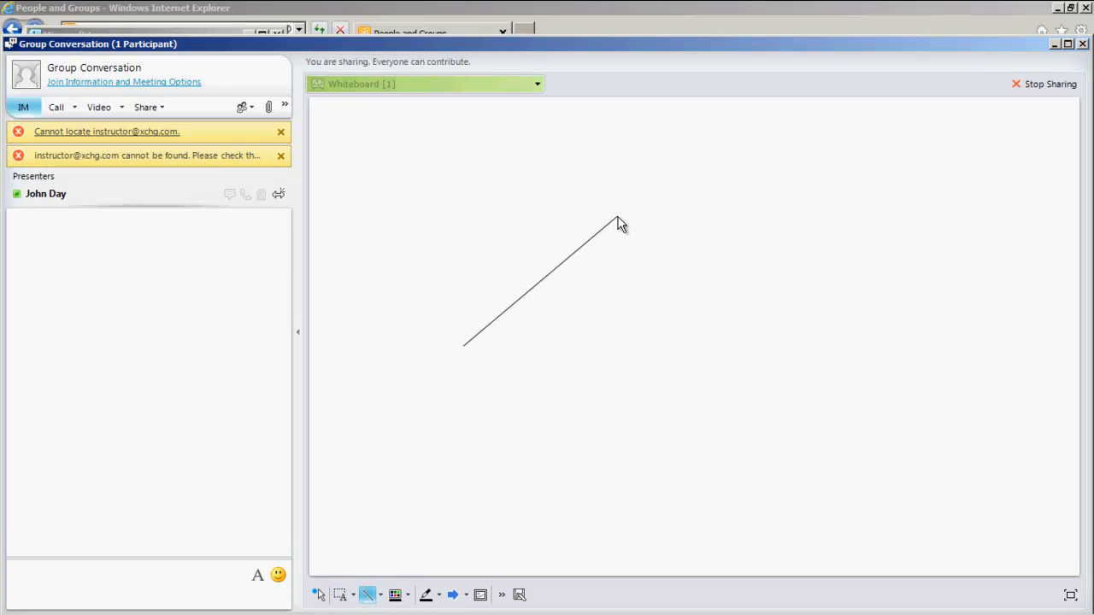
left_click(408, 595)
left_click(413, 525)
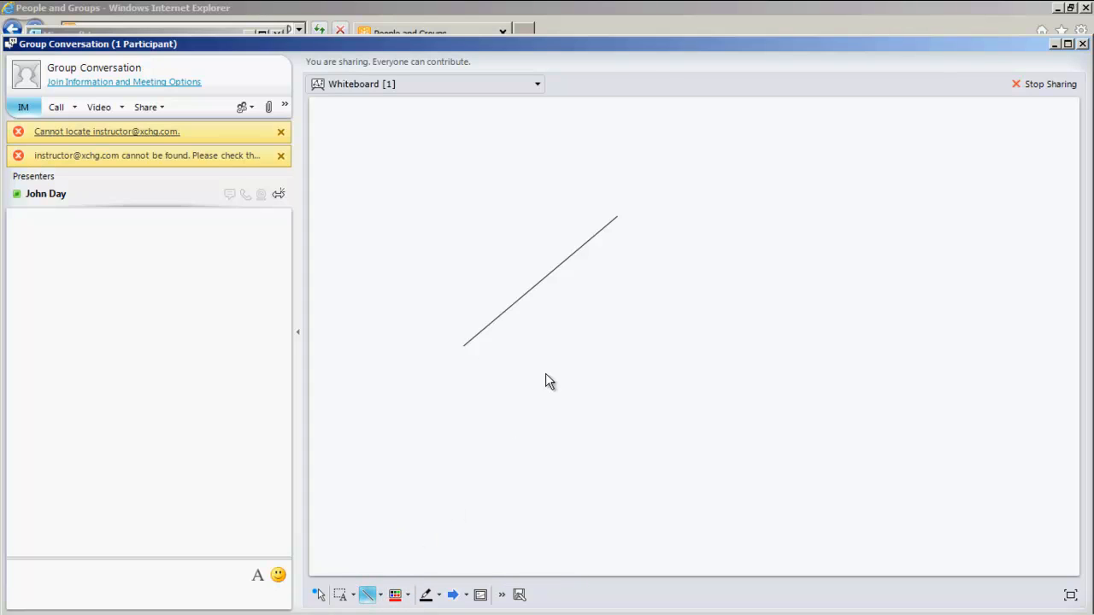
mouse_move(545, 374)
left_mouse_down()
mouse_move(686, 312)
mouse_move(730, 232)
left_mouse_up()
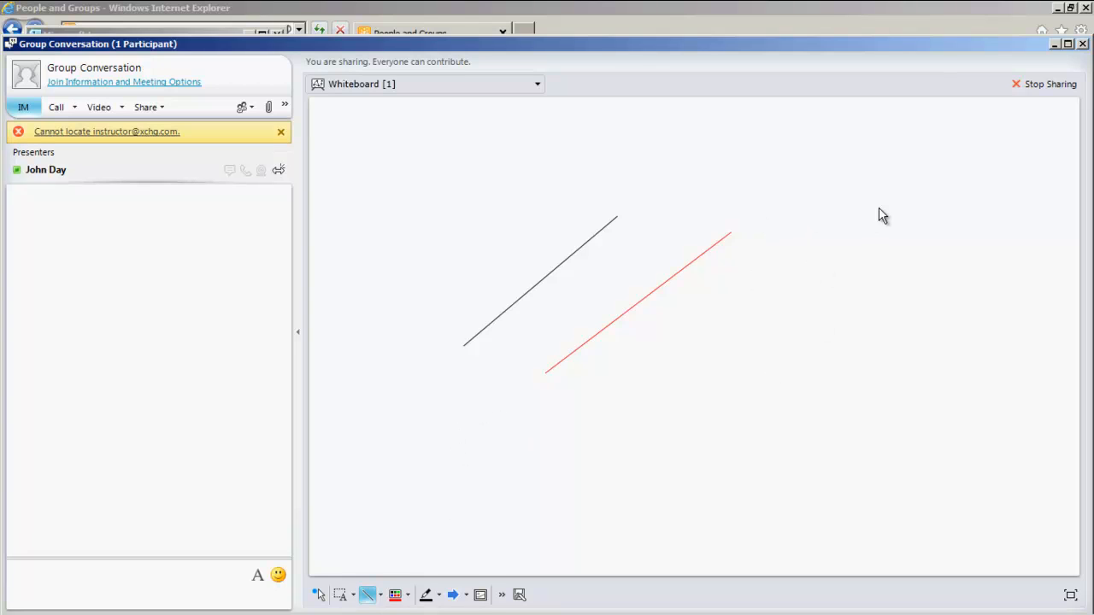
left_click(1082, 44)
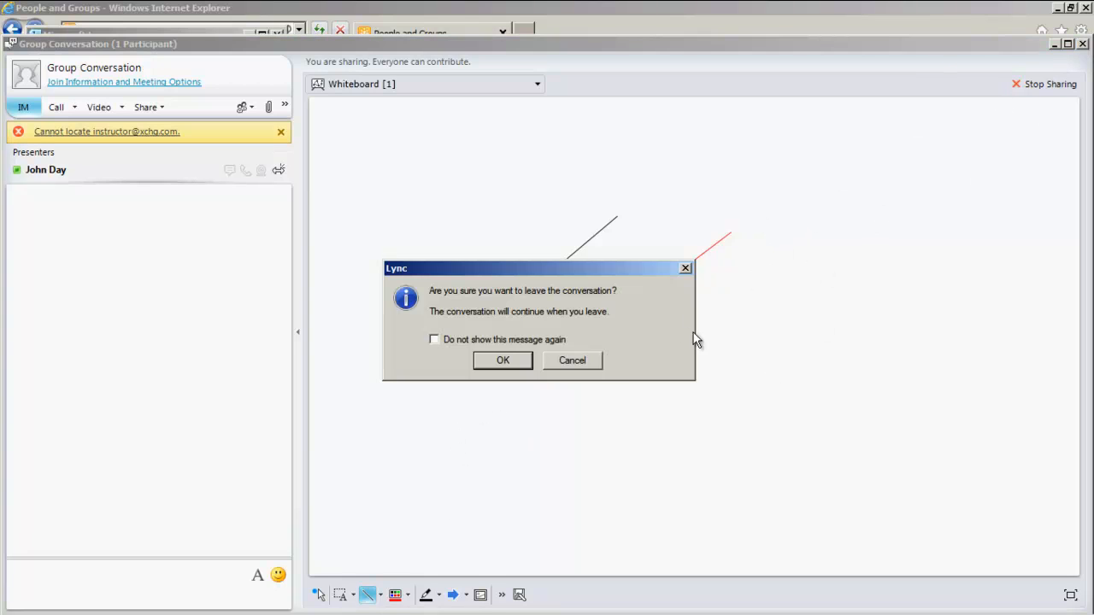
left_click(502, 359)
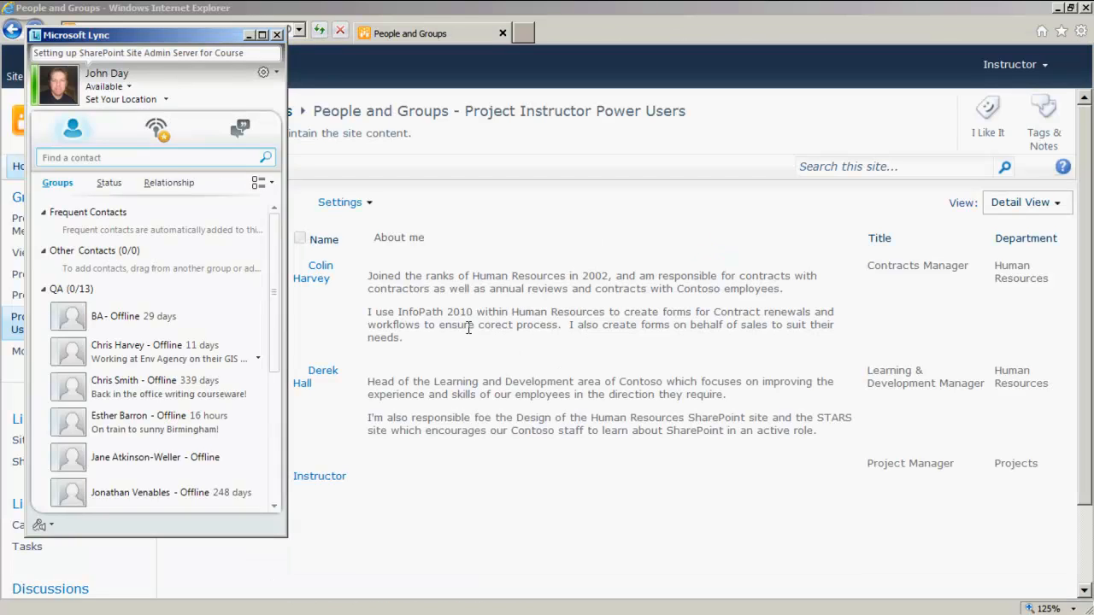
- Return to the Project Instructor site home page via the breadcrumb
mouse_move(259, 318)
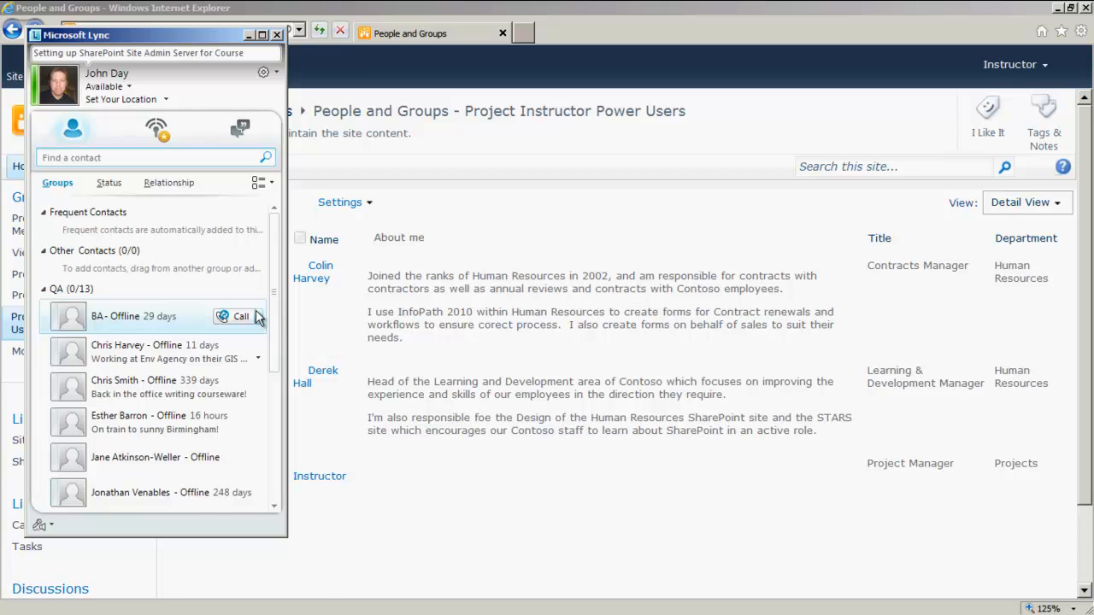
left_click(166, 118)
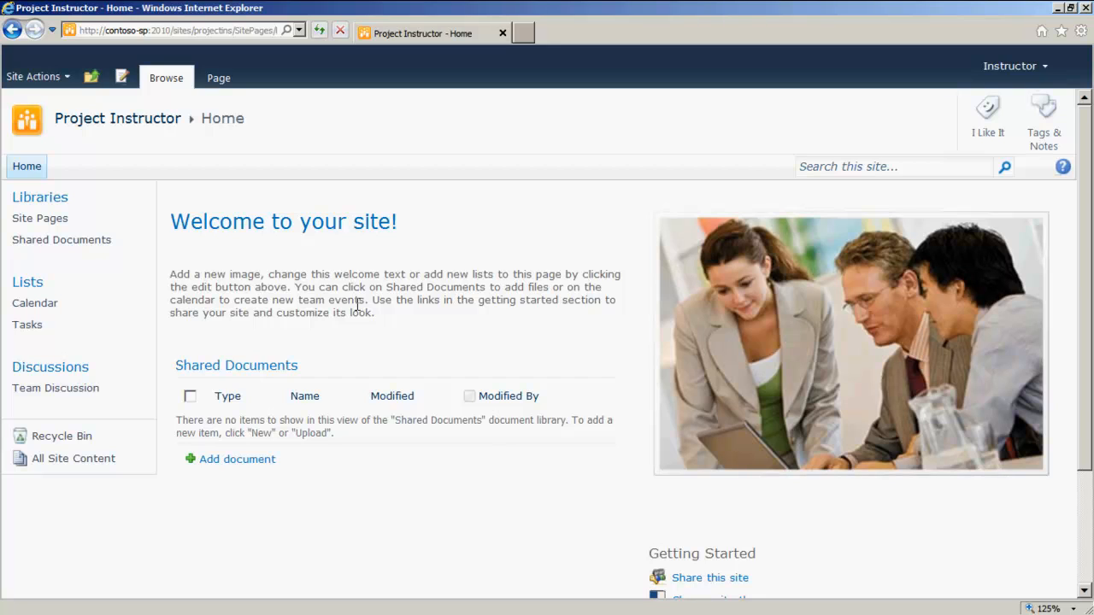
- In Tasks, add a new item 'Create a support forum' with (1) High priority, Not Started
left_click(27, 327)
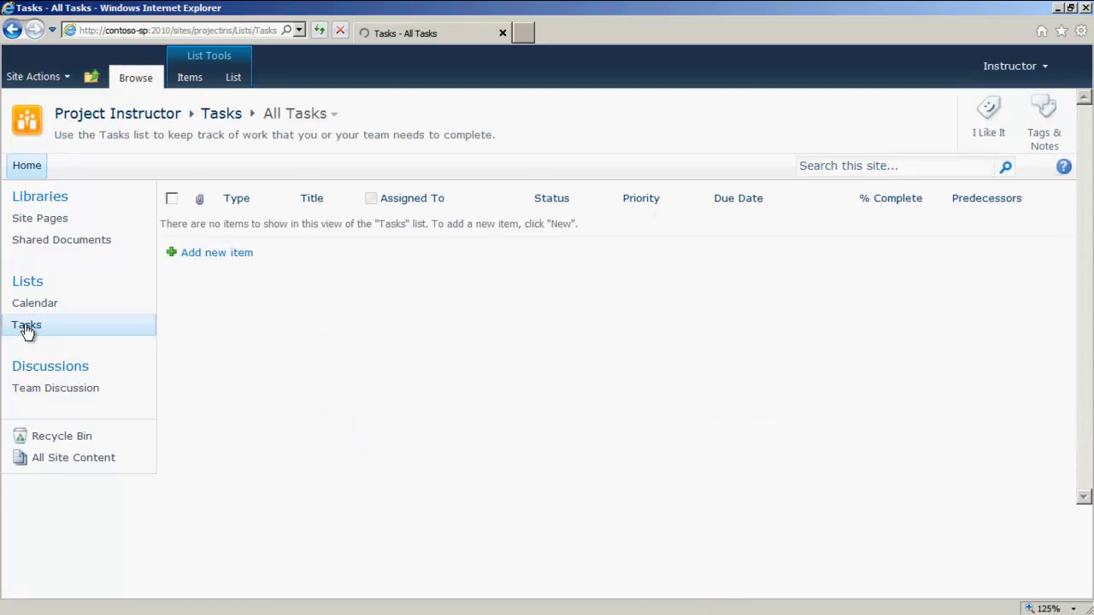
left_click(219, 254)
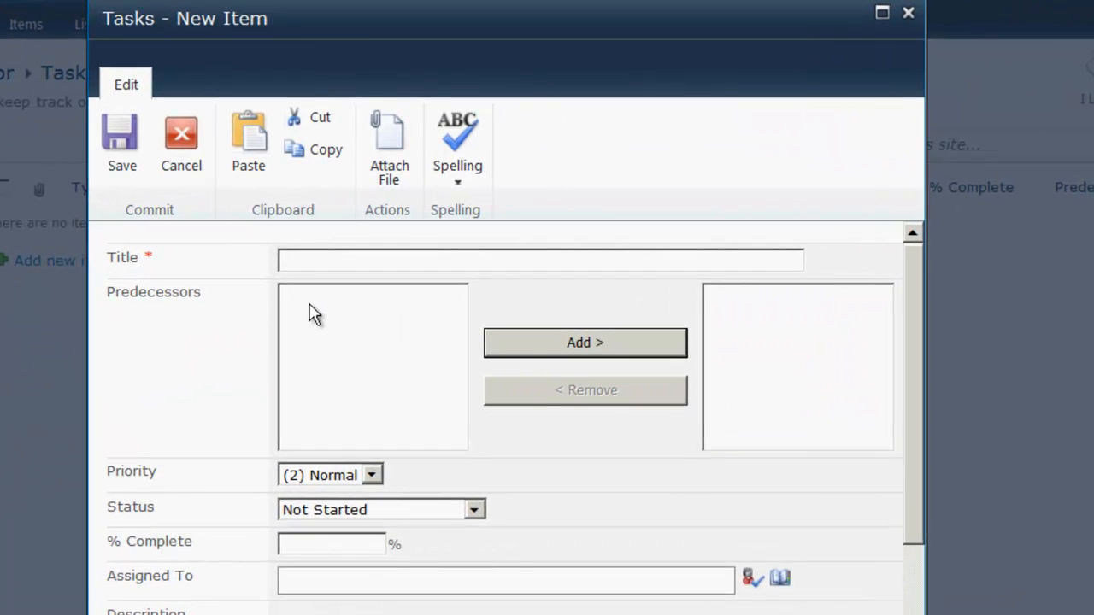
type("Create a support f")
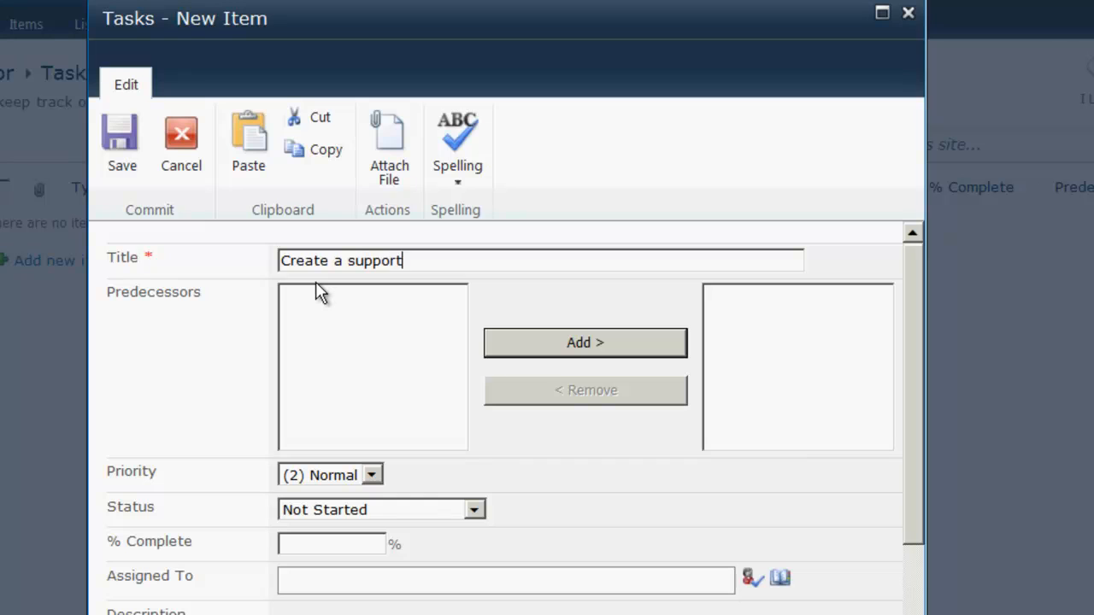
type("orum")
left_click(342, 475)
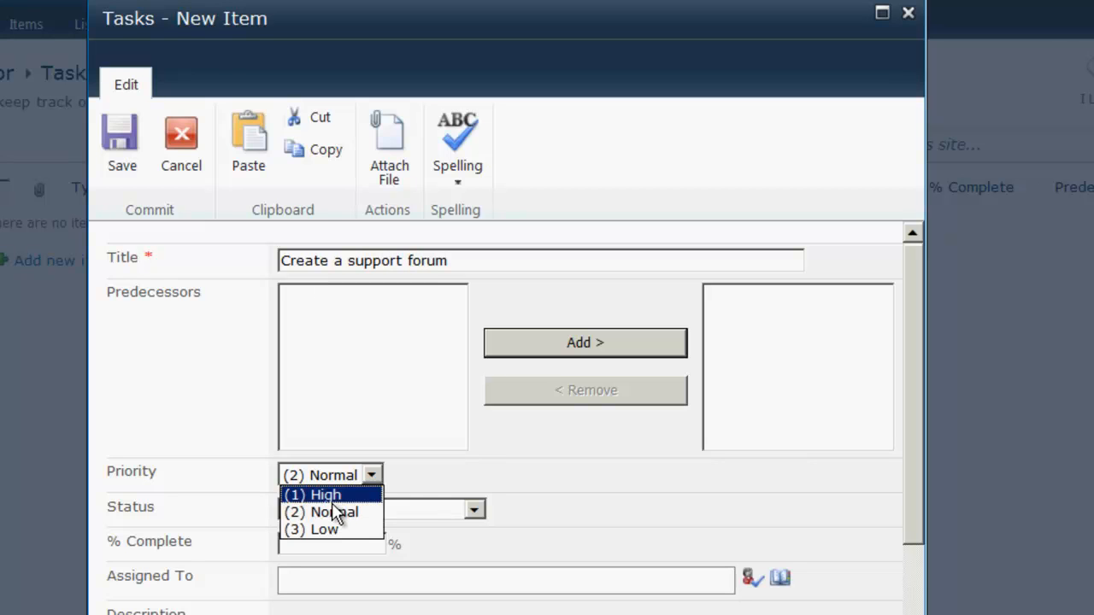
left_click(325, 494)
left_click(382, 512)
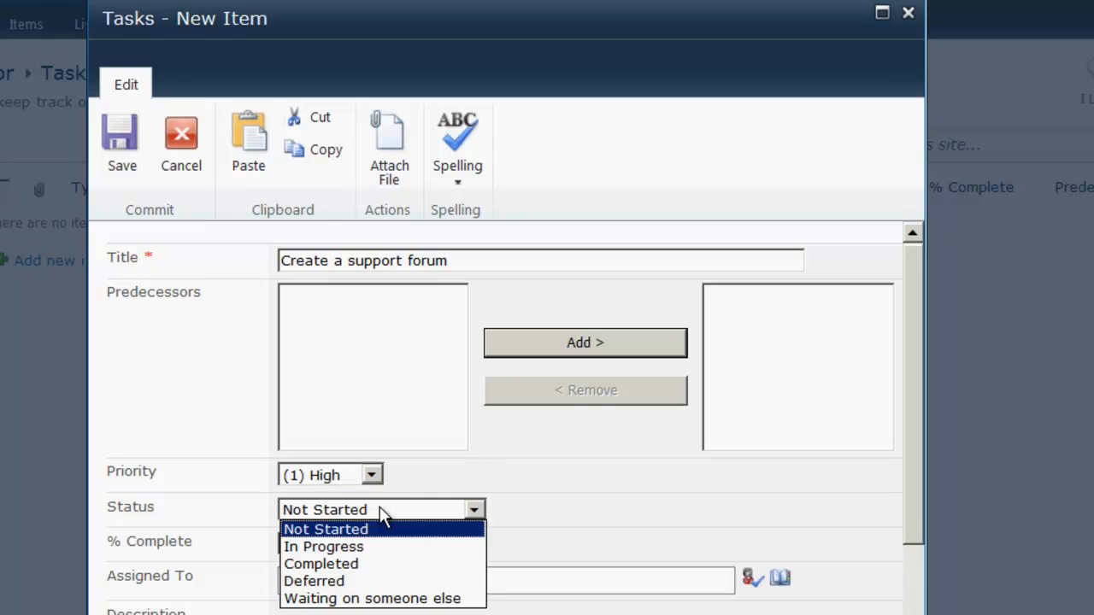
left_click(382, 515)
- Assign the task to Project Instructor Power Users and save it
left_click(367, 580)
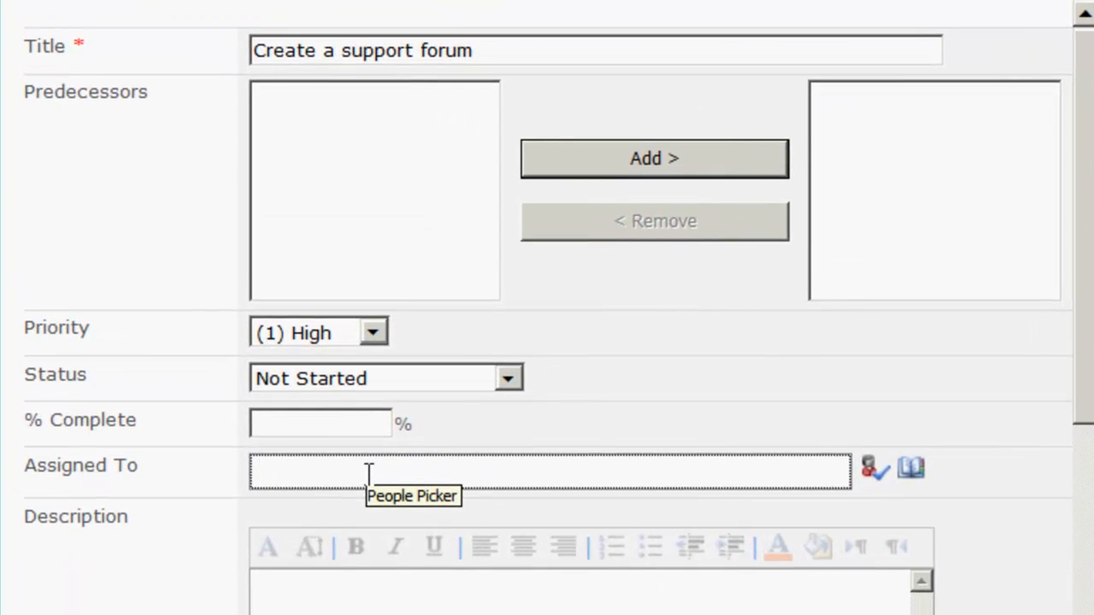
type("project instructor")
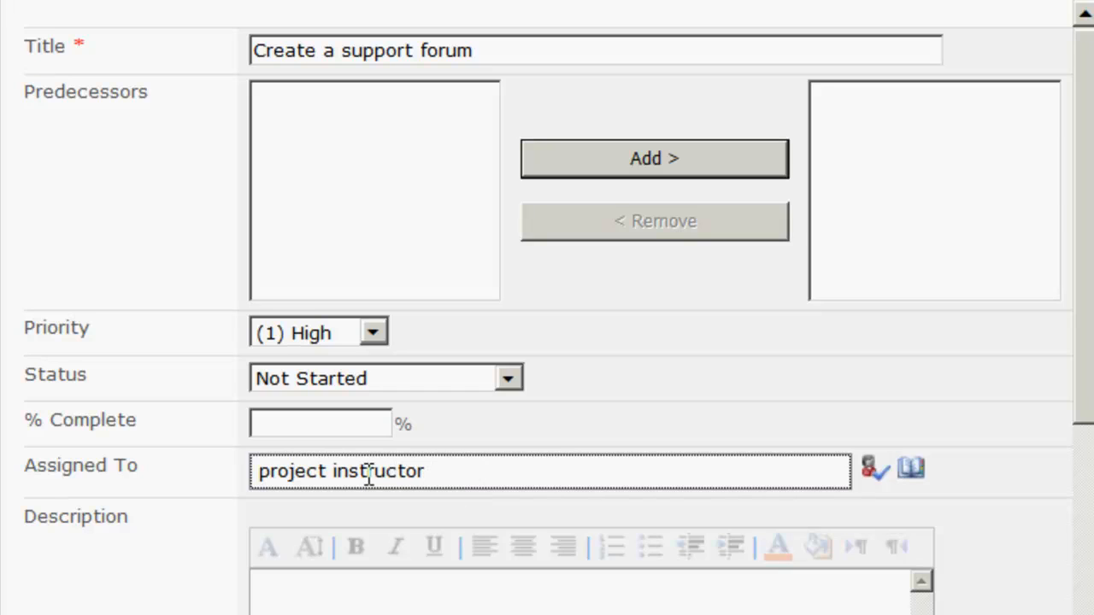
type(" power")
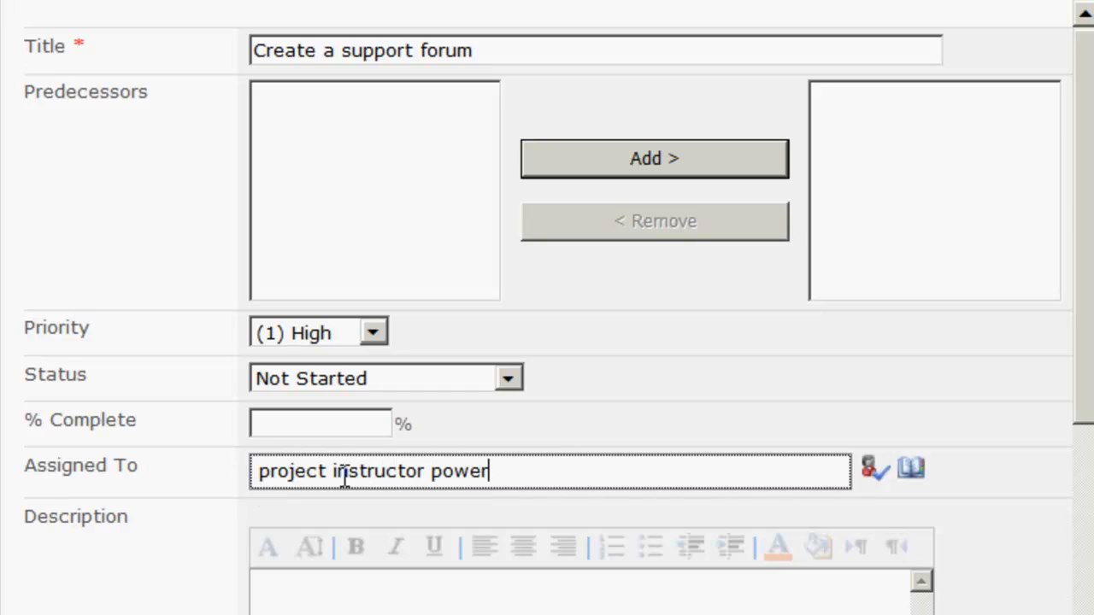
left_click(871, 475)
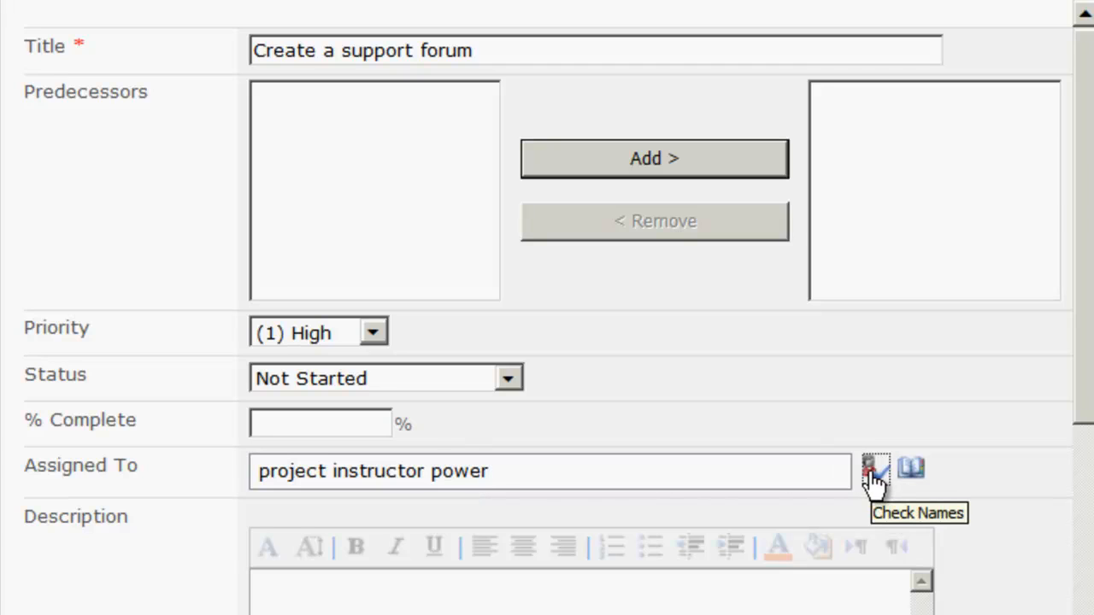
left_click(409, 474)
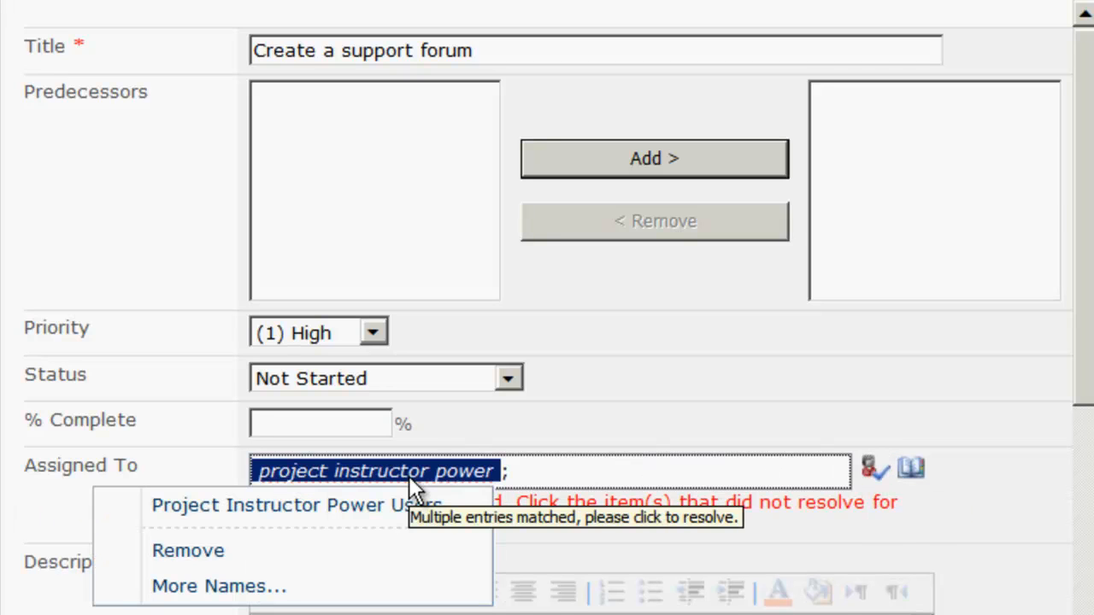
left_click(265, 511)
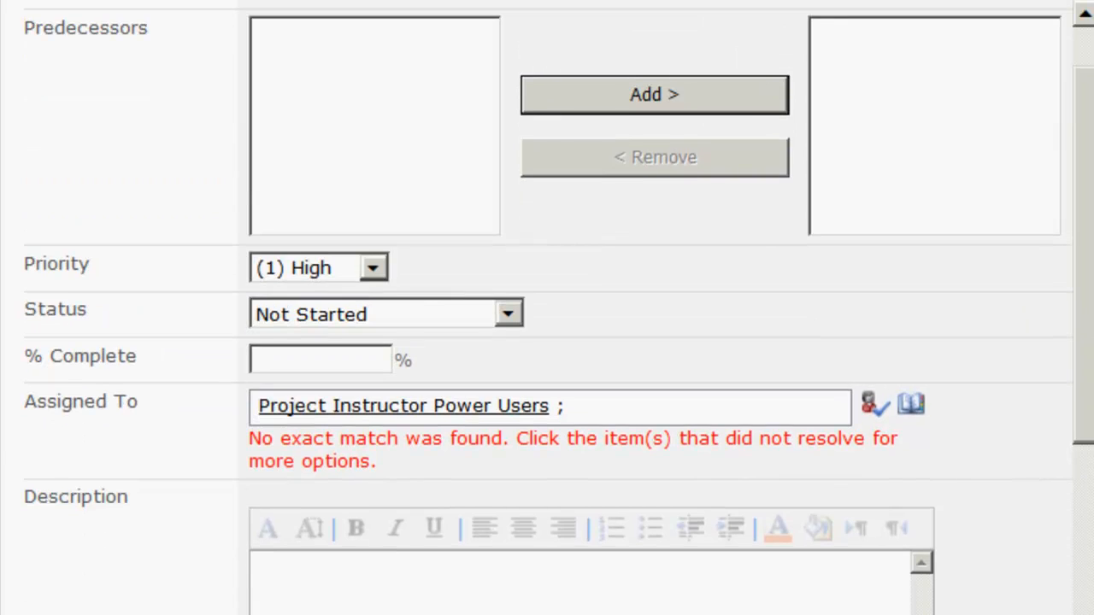
left_click_drag(1085, 256, 1085, 376)
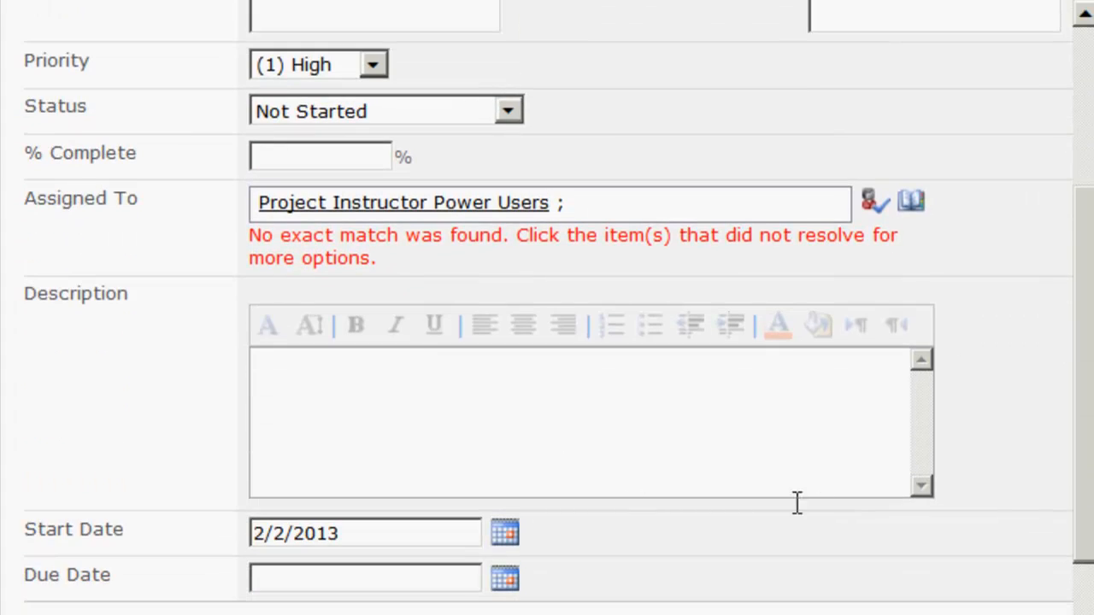
left_click_drag(1082, 488, 1080, 254)
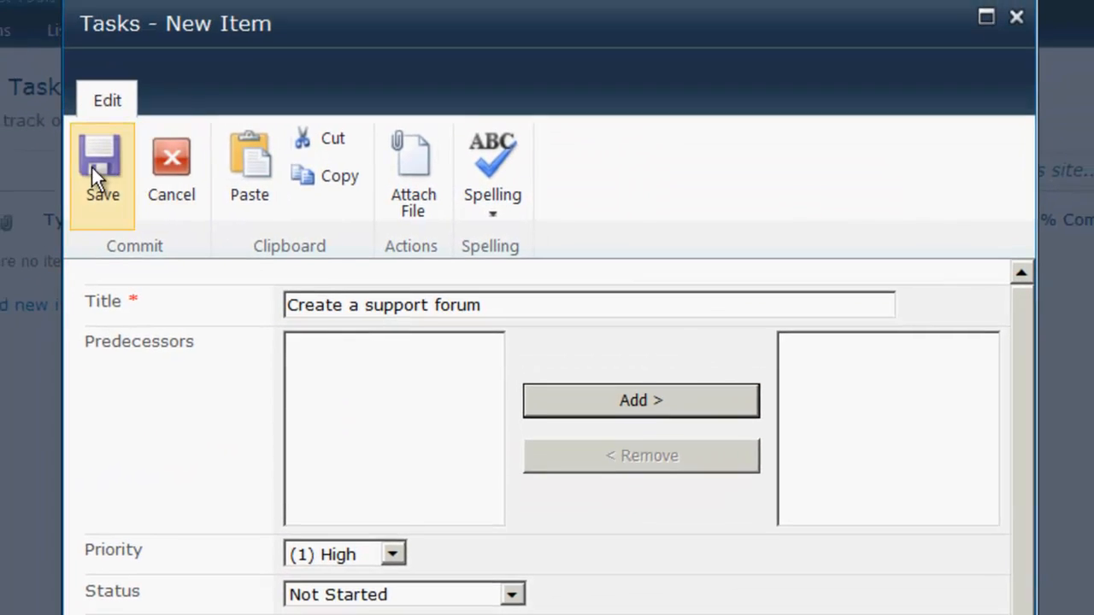
left_click(100, 166)
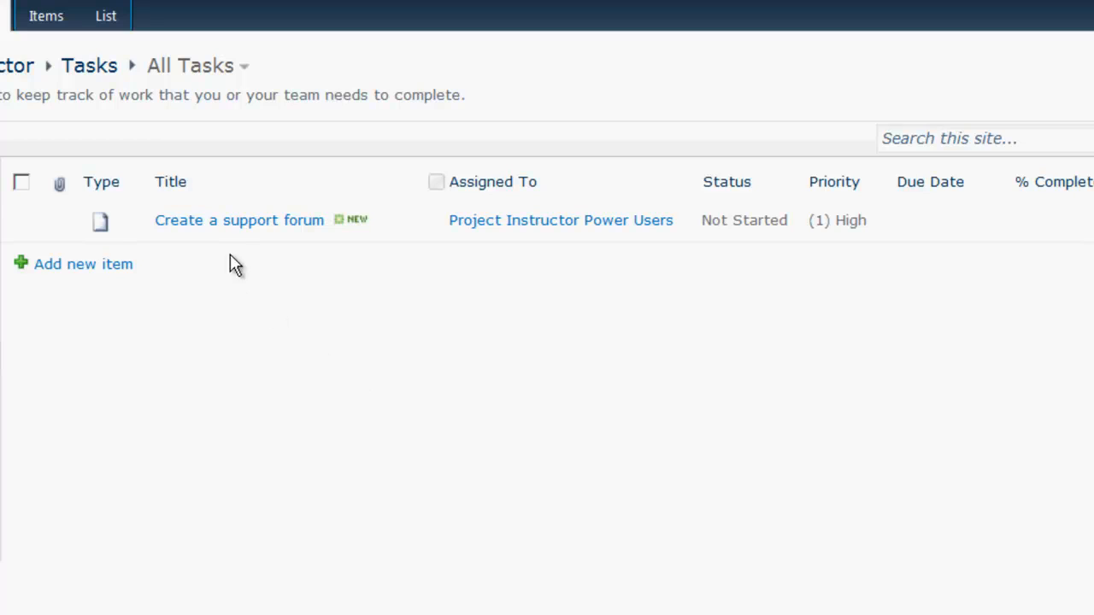
- View the 'Create a support forum' task details twice, closing the details and All Tasks pop-ups each time
left_click(238, 220)
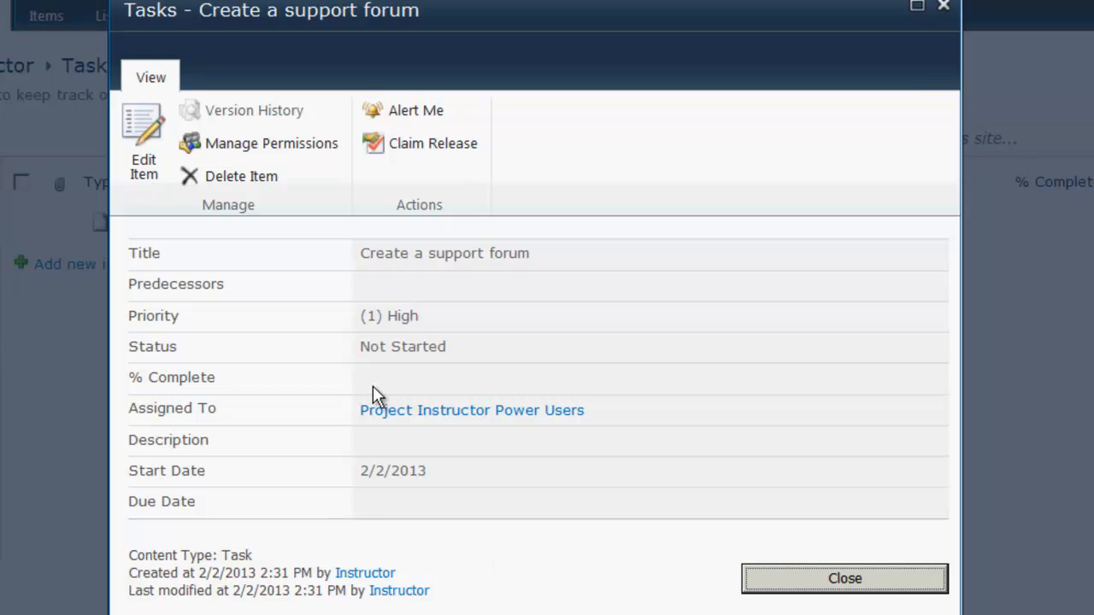
left_click(413, 142)
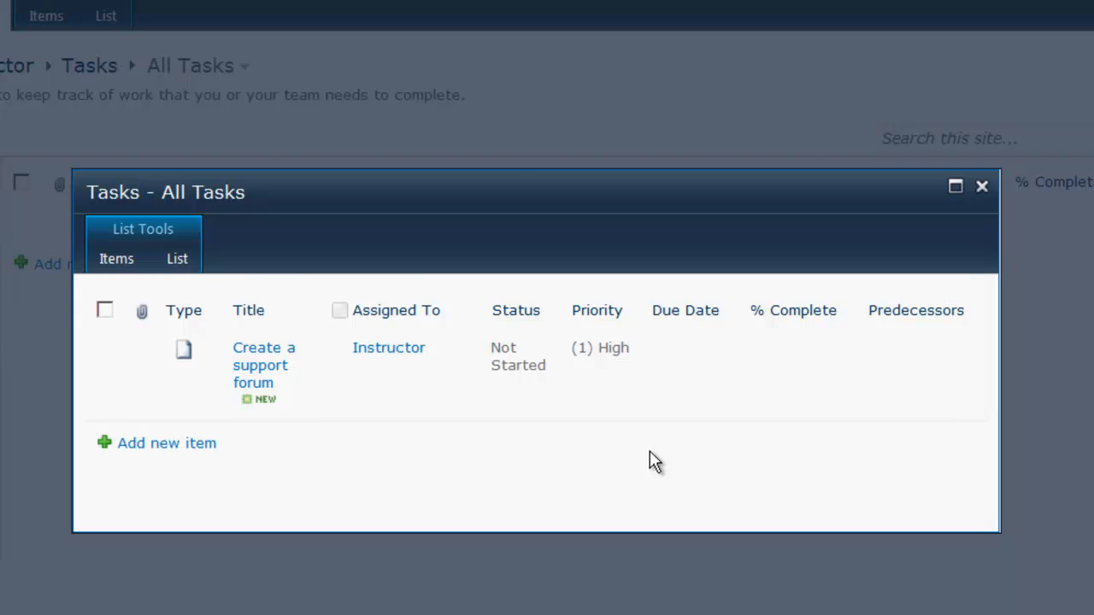
left_click(982, 187)
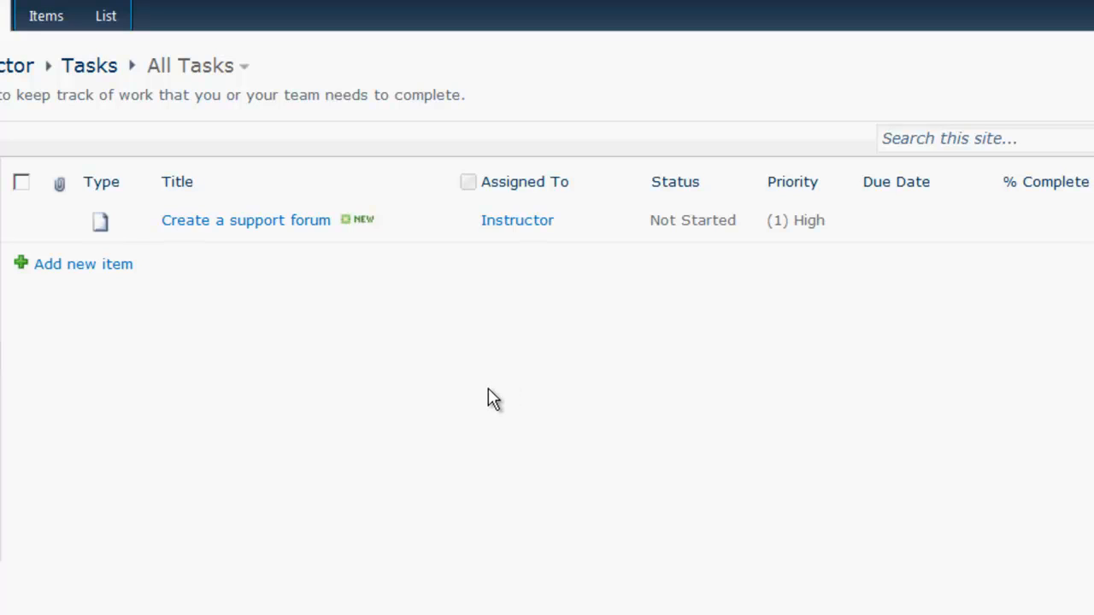
left_click(257, 224)
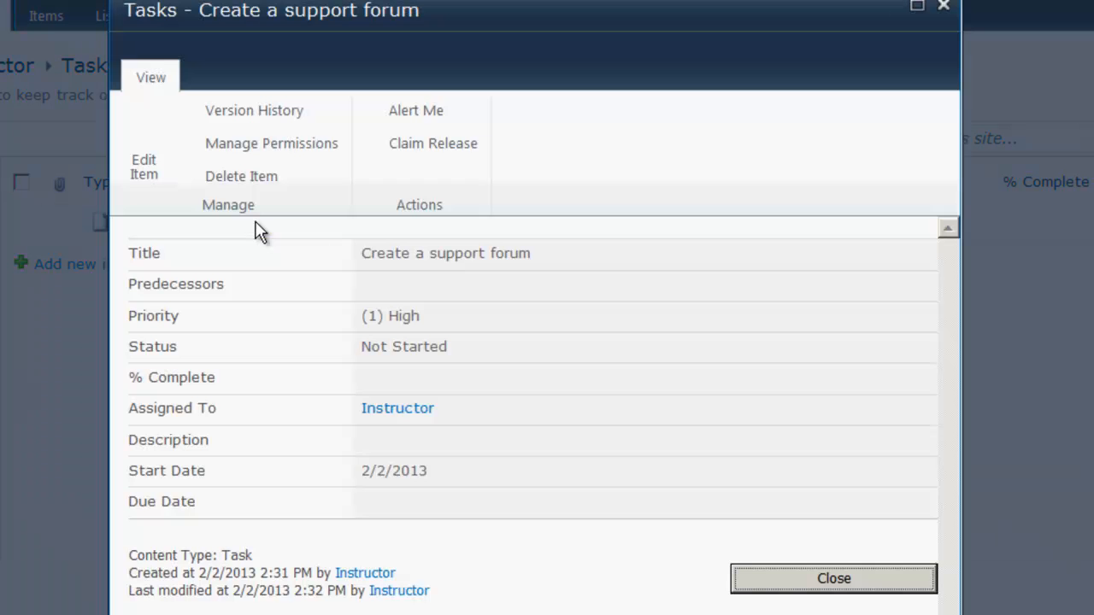
left_click(451, 144)
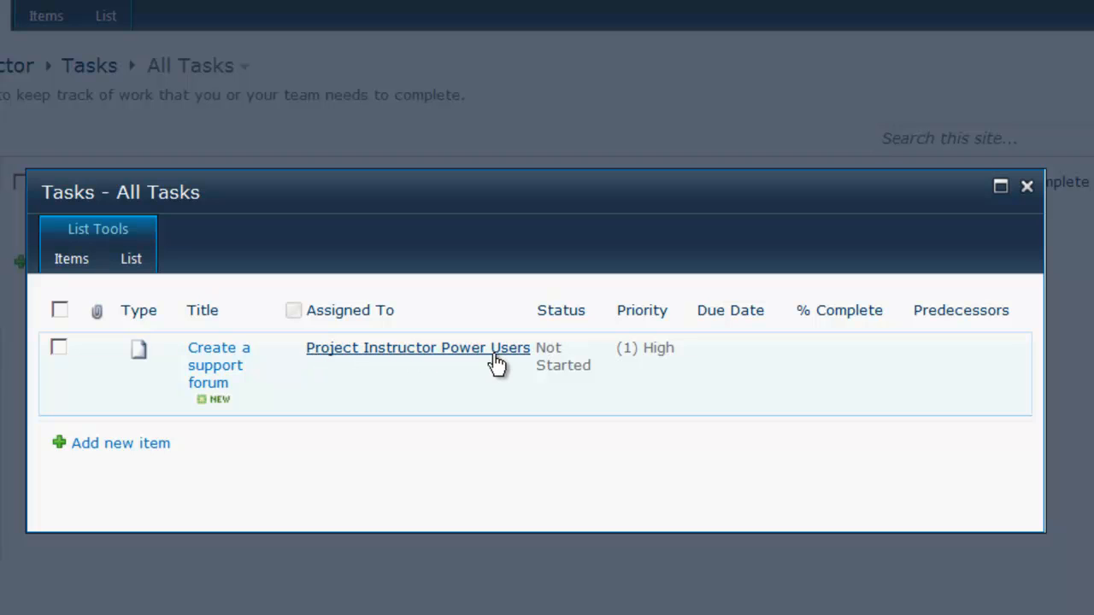
left_click(1026, 186)
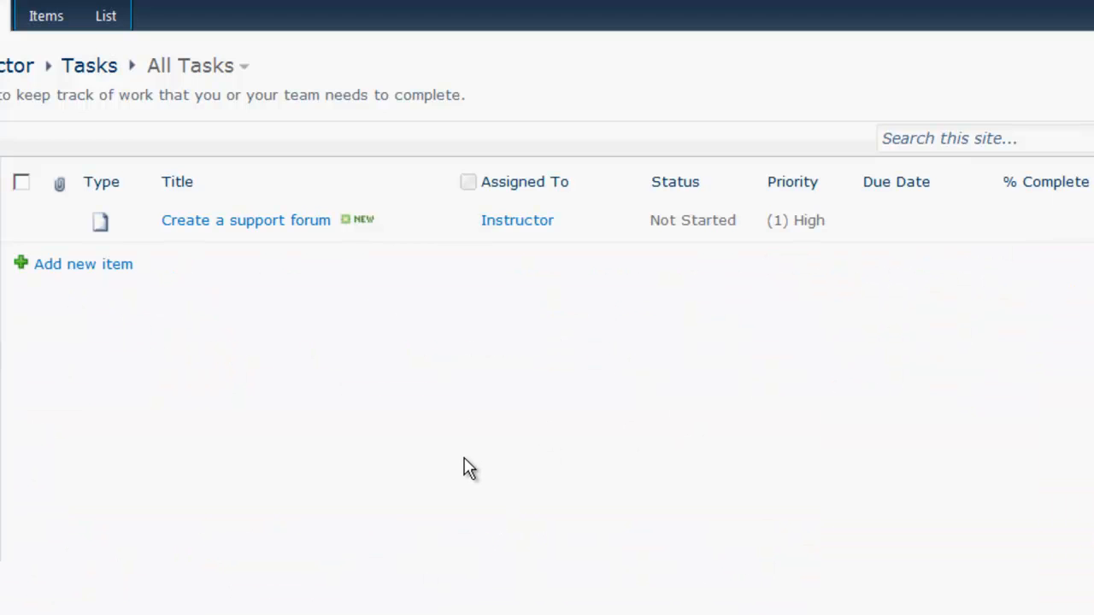